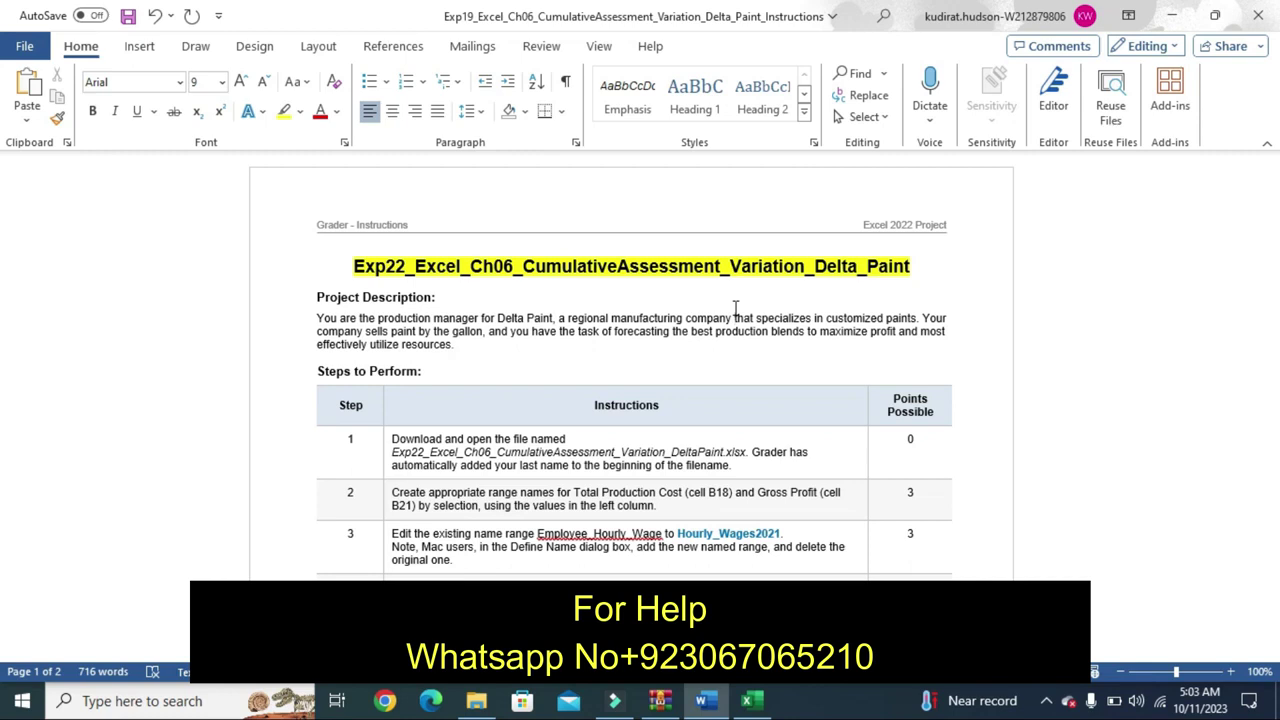
- Highlight the whole step 1 instruction about downloading and opening the file in yellow
{"action": "key", "text": "ctrl+Home"}
{"action": "key", "text": "shift+End"}
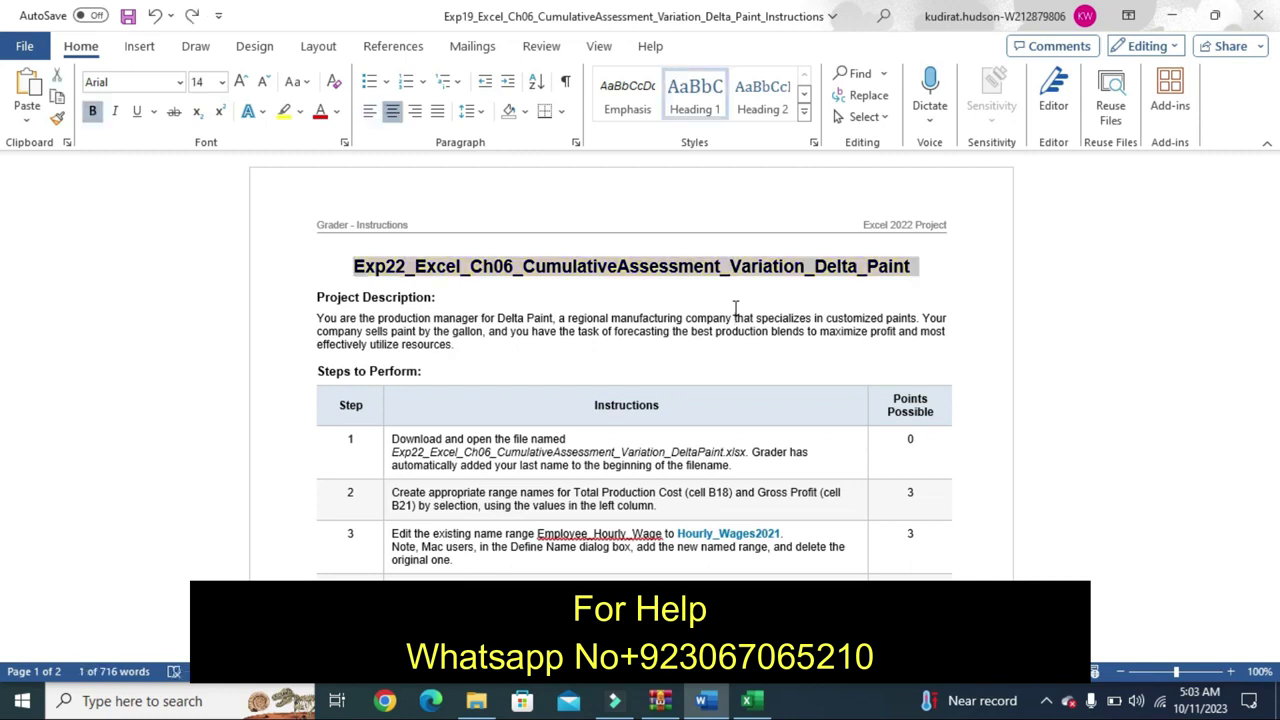
{"action": "left_click", "coordinate": [385, 468]}
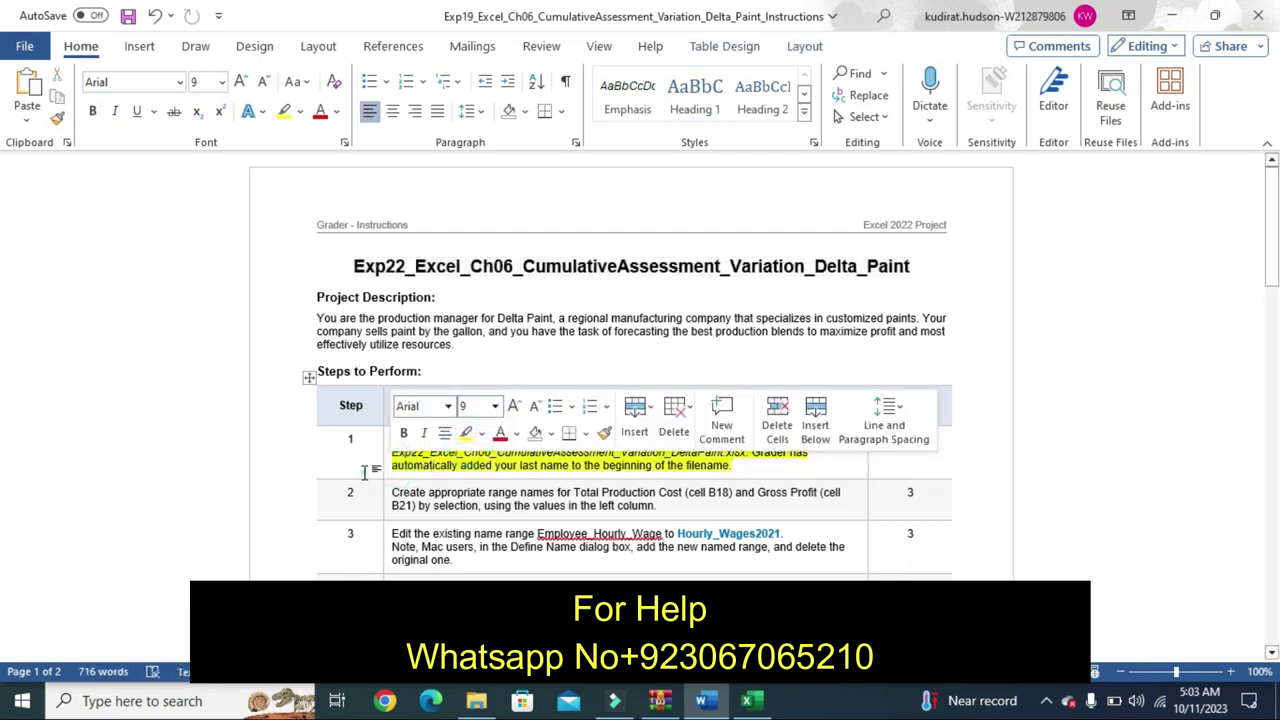
{"action": "left_click", "coordinate": [366, 472]}
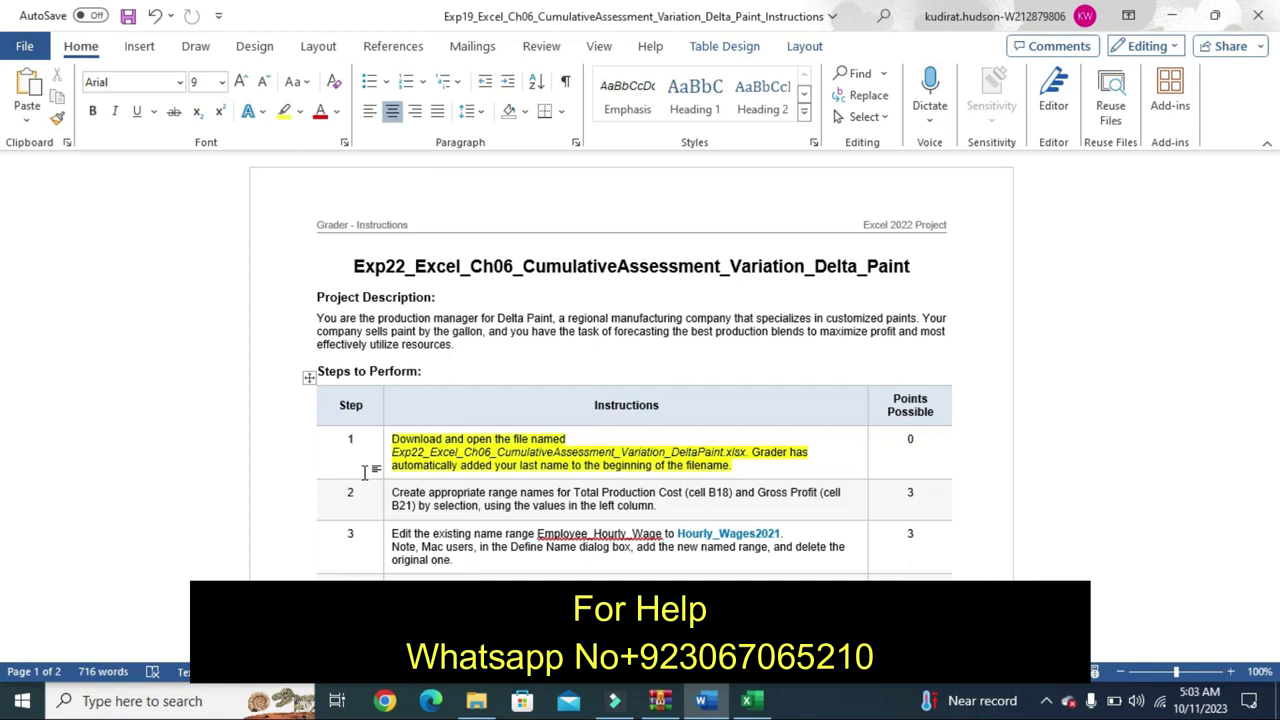
- Check the Delta Paint workbook in Excel, return to the Word instructions and undo the step 1 highlight
{"action": "left_click", "coordinate": [765, 702]}
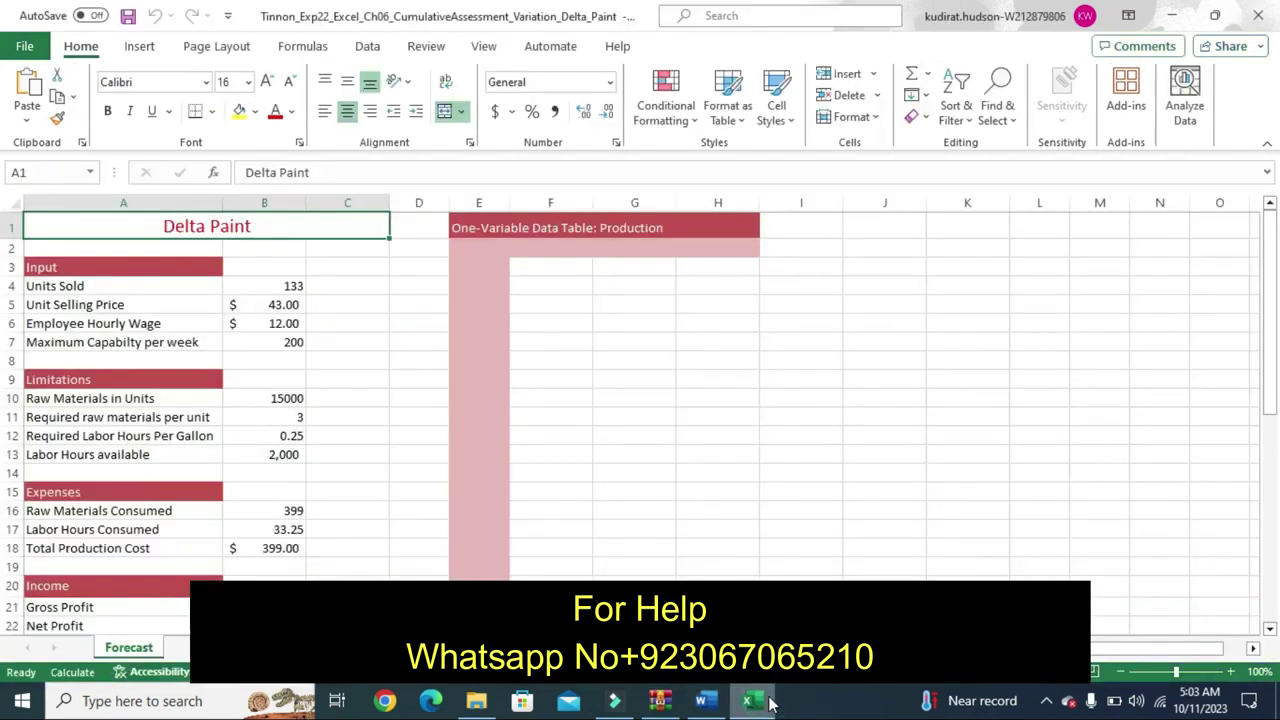
{"action": "left_click", "coordinate": [709, 704]}
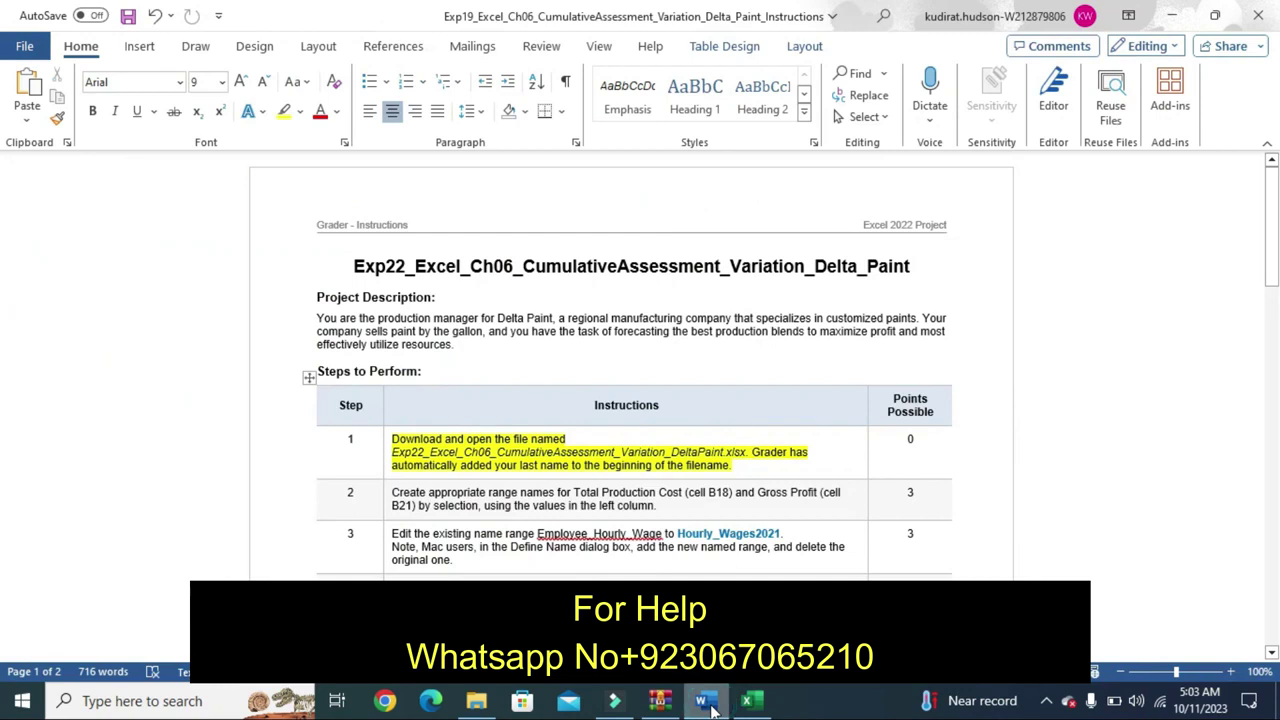
{"action": "key", "text": "ctrl+z"}
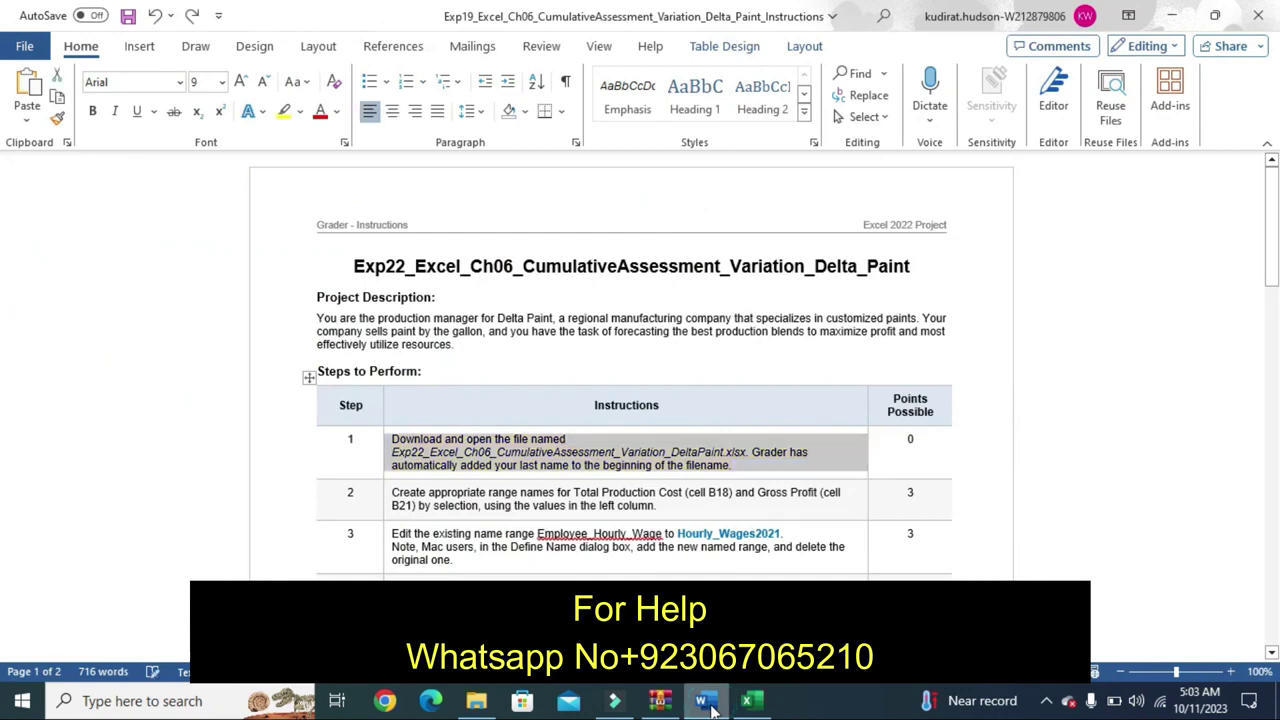
- Highlight the step 2 instruction about creating range names for Total Production Cost and Gross Profit in yellow
{"action": "left_click", "coordinate": [385, 512]}
{"action": "left_click", "coordinate": [465, 476]}
{"action": "left_click", "coordinate": [362, 494]}
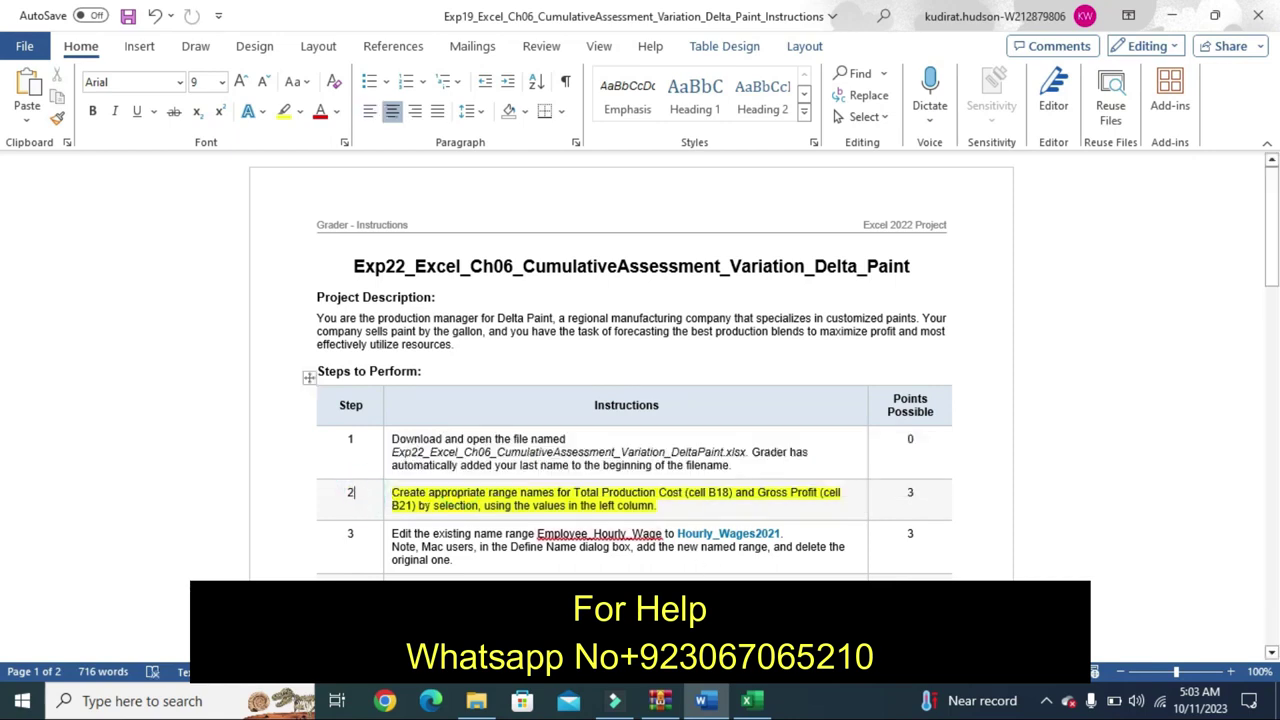
- Switch to Excel and name cell B18 from its left-column label, Total Production Cost, using Create from Selection
{"action": "left_click", "coordinate": [748, 700]}
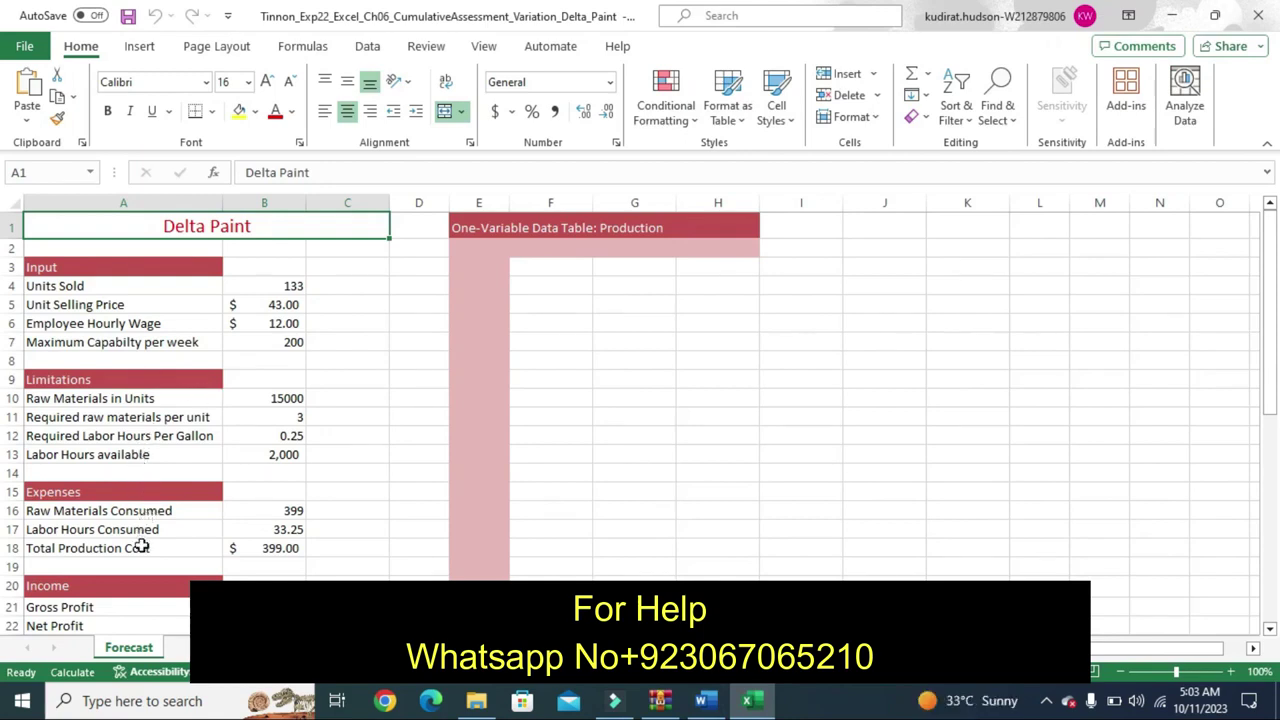
{"action": "left_click_drag", "start_coordinate": [141, 547], "coordinate": [251, 547]}
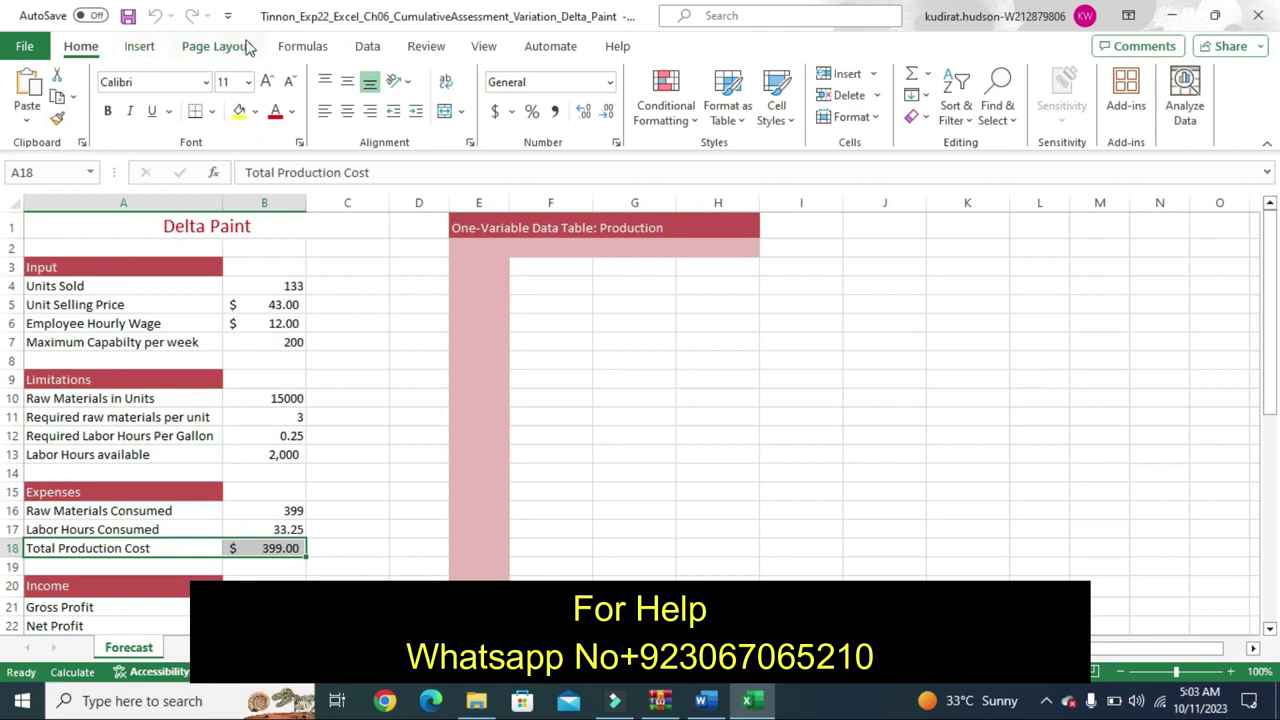
{"action": "left_click", "coordinate": [336, 48]}
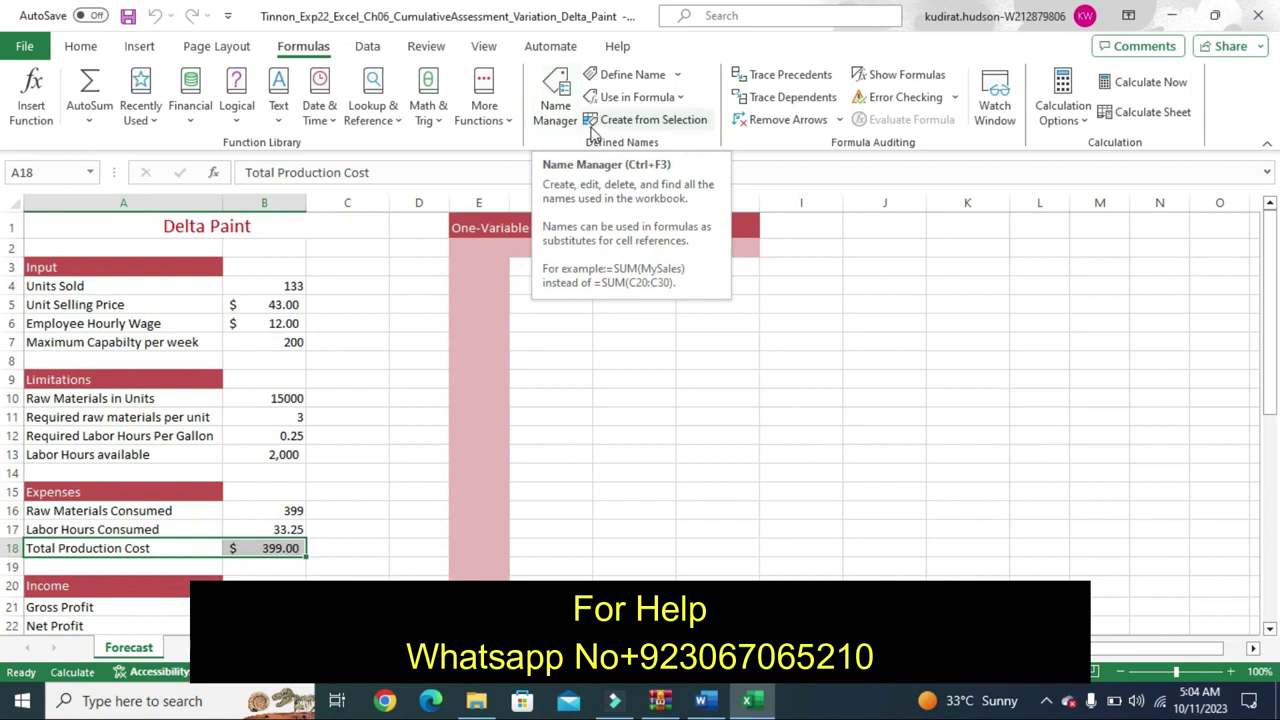
{"action": "left_click", "coordinate": [621, 119]}
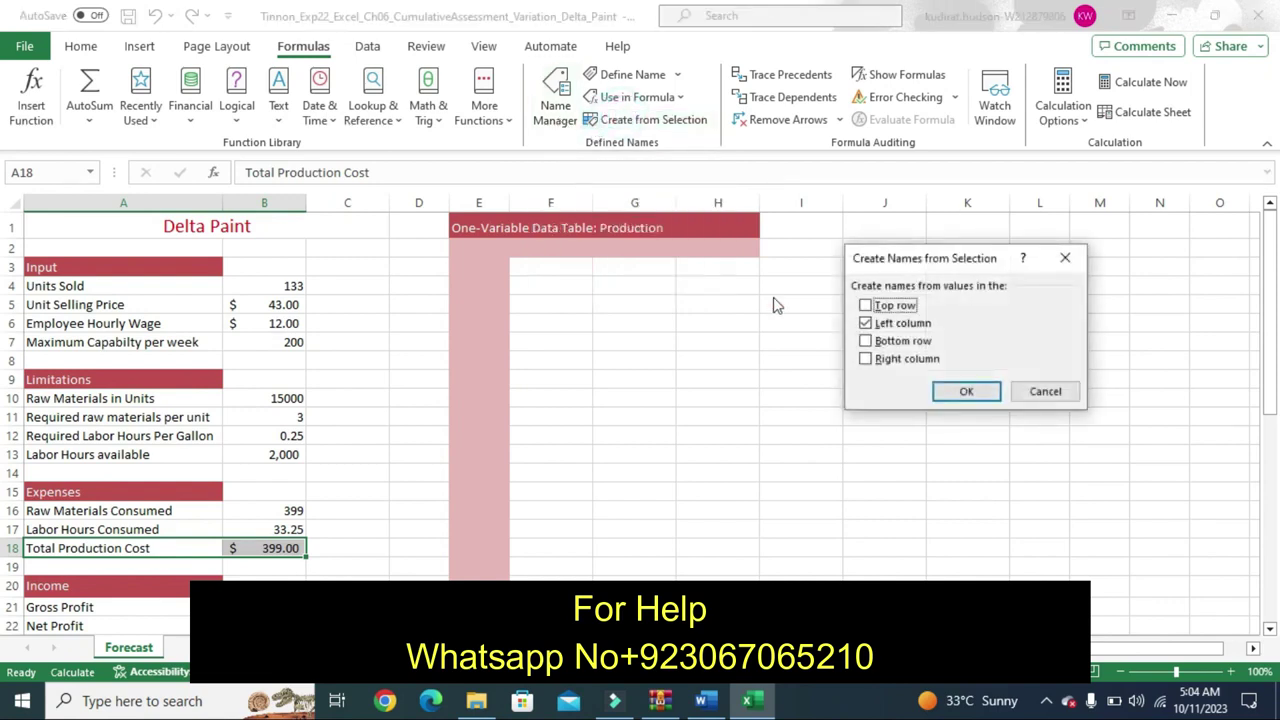
{"action": "left_click", "coordinate": [945, 391]}
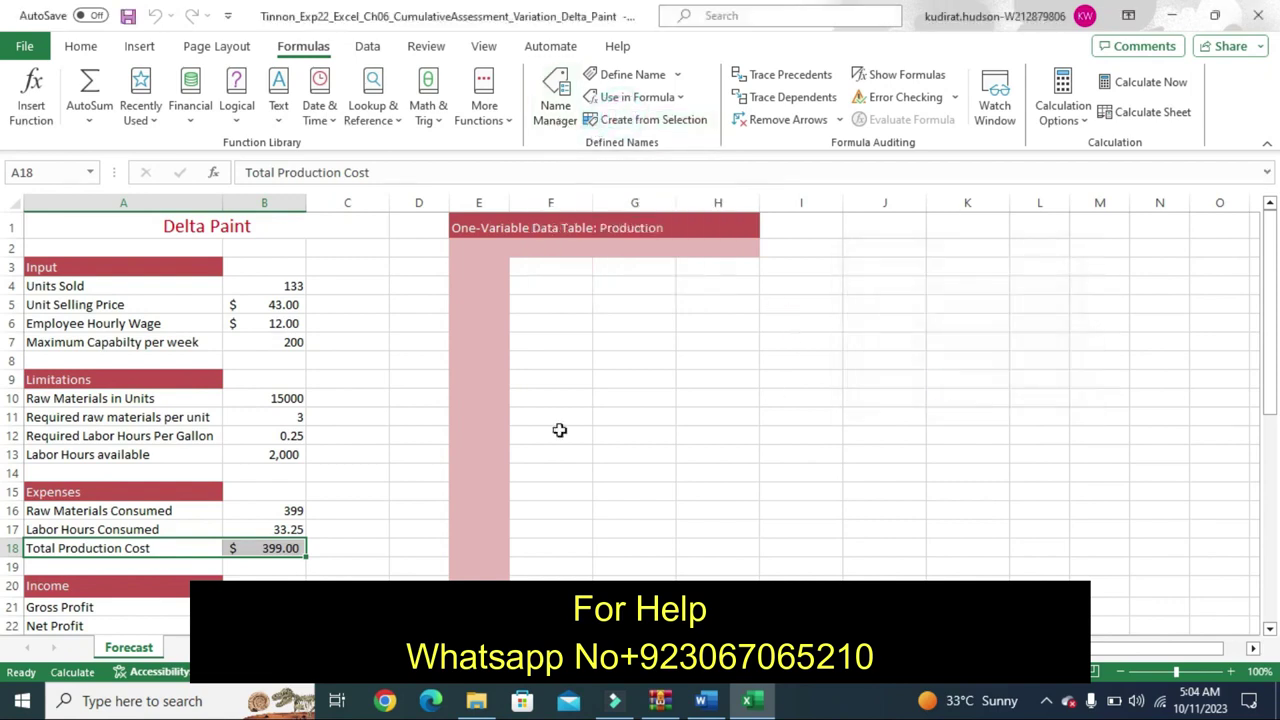
{"action": "left_click", "coordinate": [277, 548]}
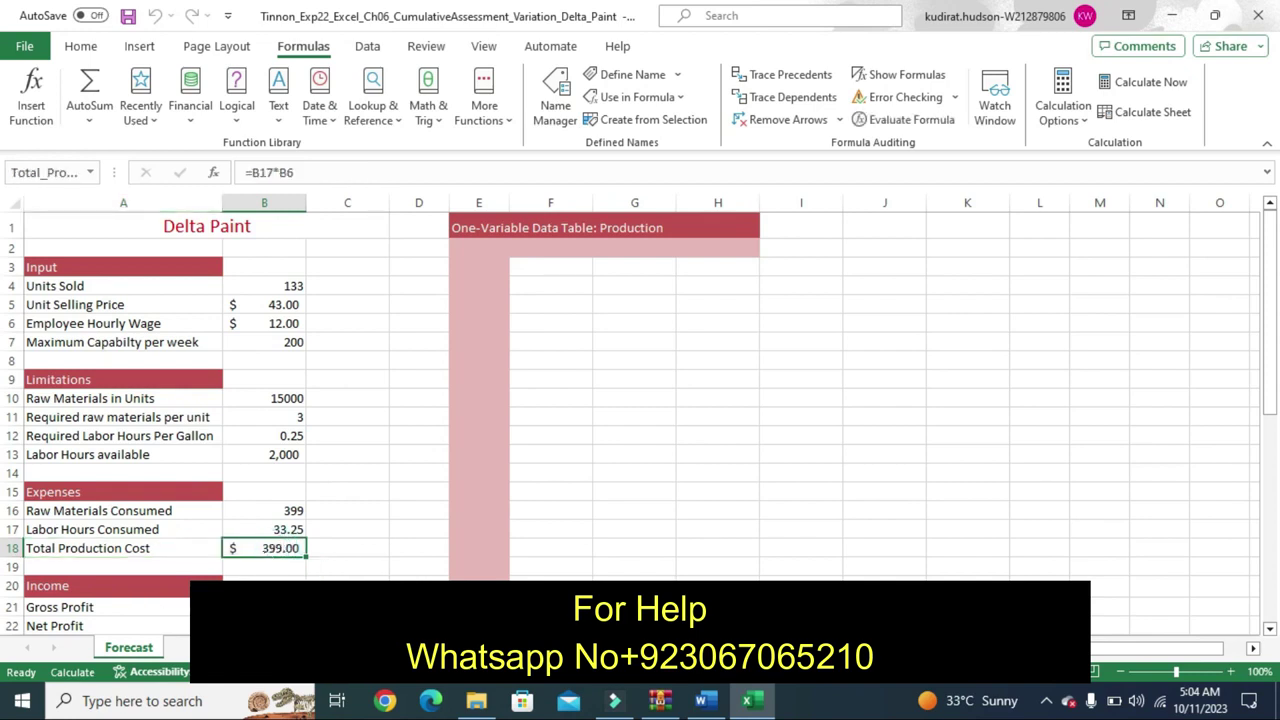
- Recheck the step 2 instruction in Word, and in Excel name cell B21 from its left-column label, Gross Profit
{"action": "left_click", "coordinate": [703, 704]}
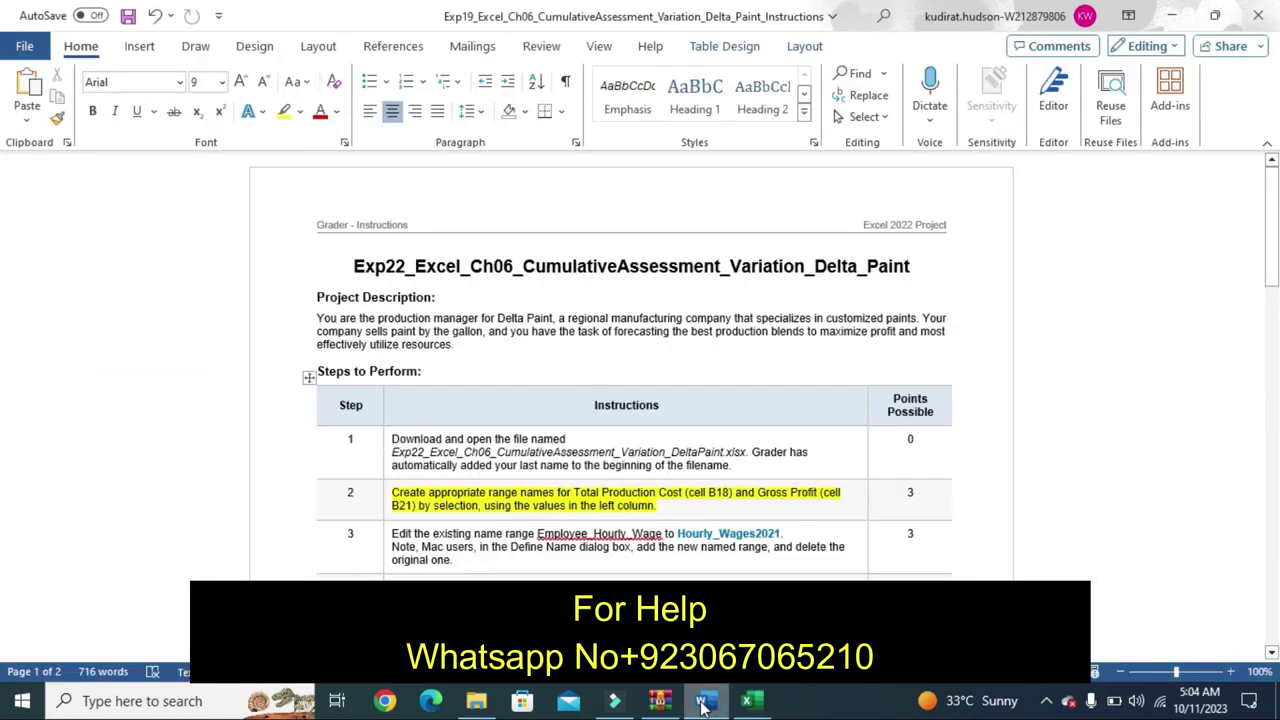
{"action": "left_click", "coordinate": [747, 701]}
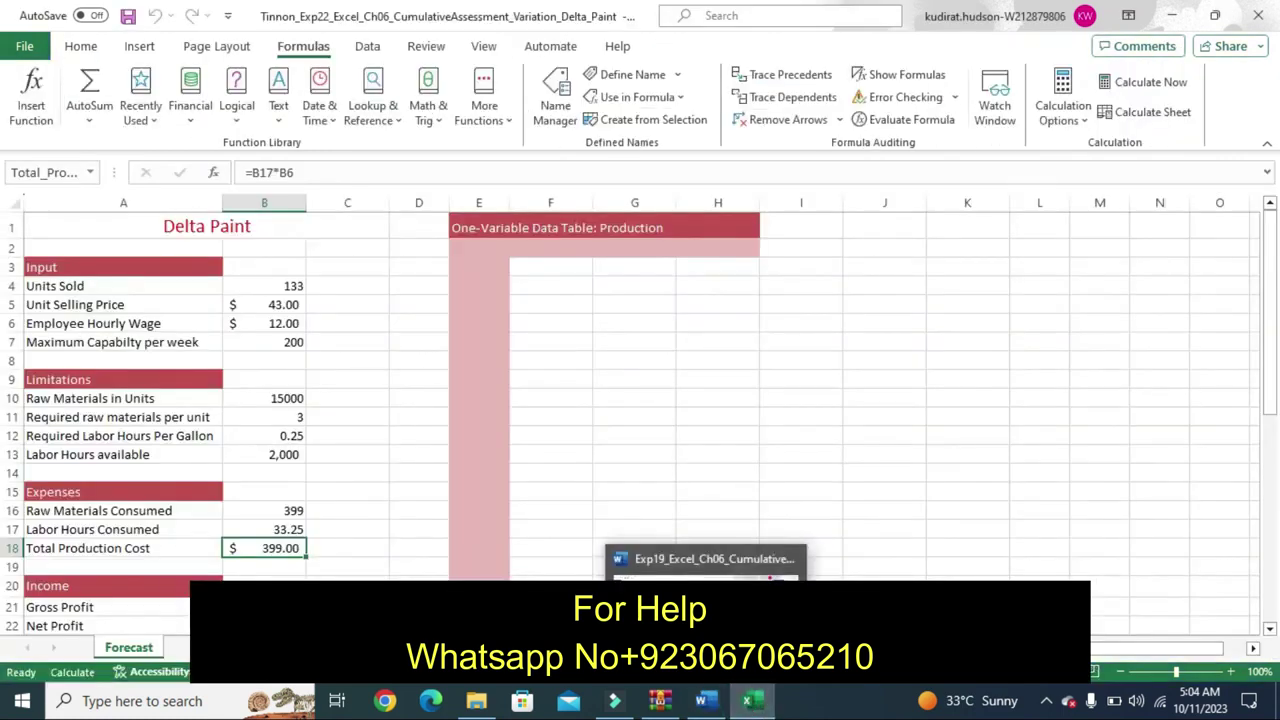
{"action": "left_click", "coordinate": [131, 607]}
{"action": "left_click_drag", "start_coordinate": [153, 608], "coordinate": [250, 607]}
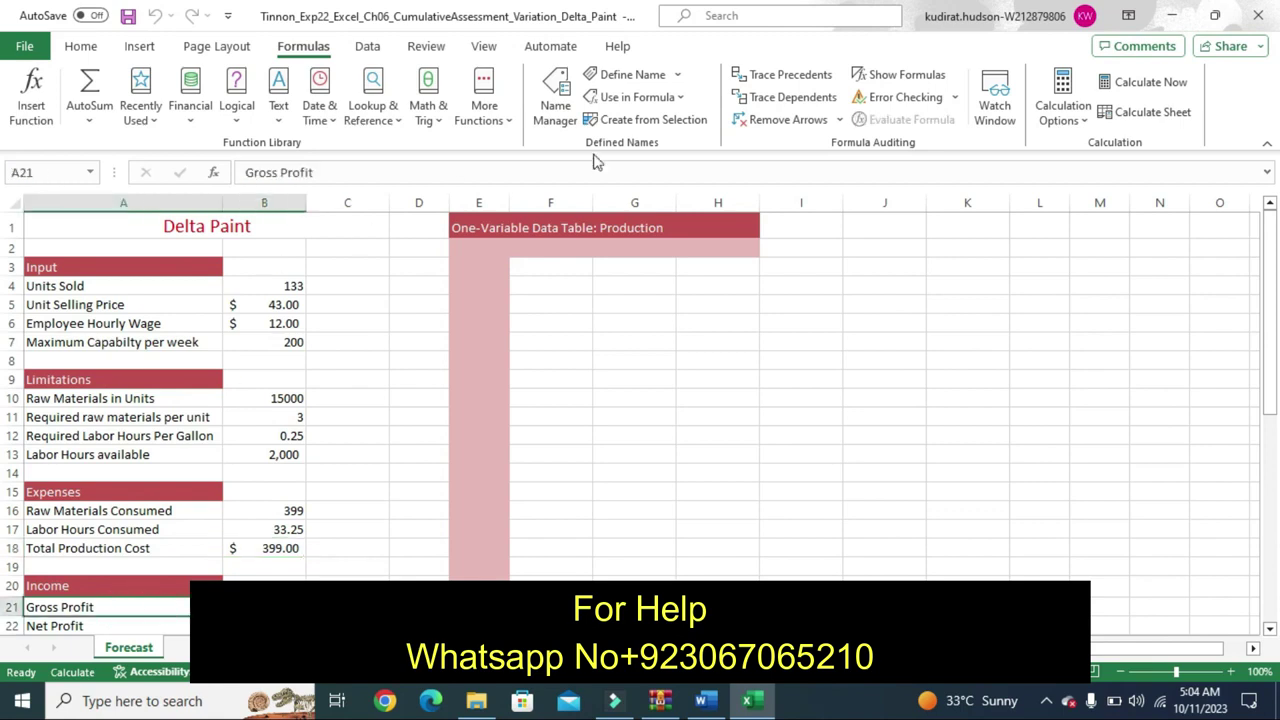
{"action": "left_click", "coordinate": [607, 120]}
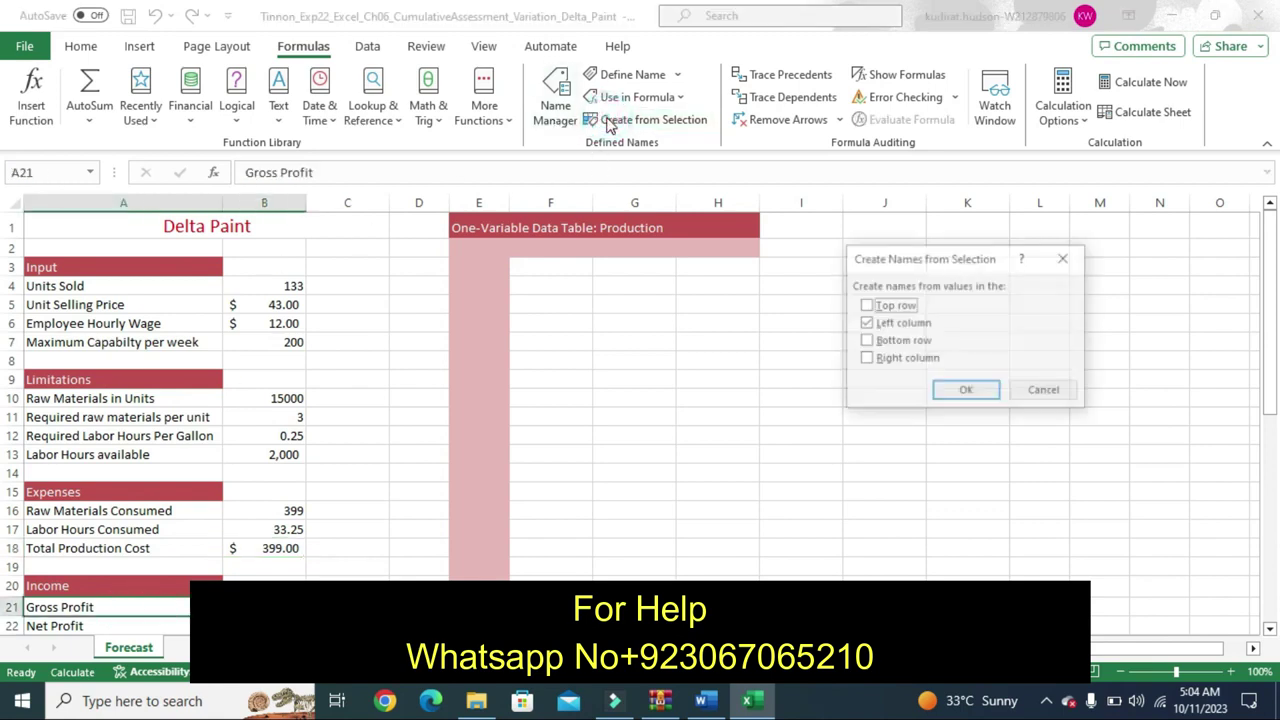
{"action": "left_click", "coordinate": [968, 389]}
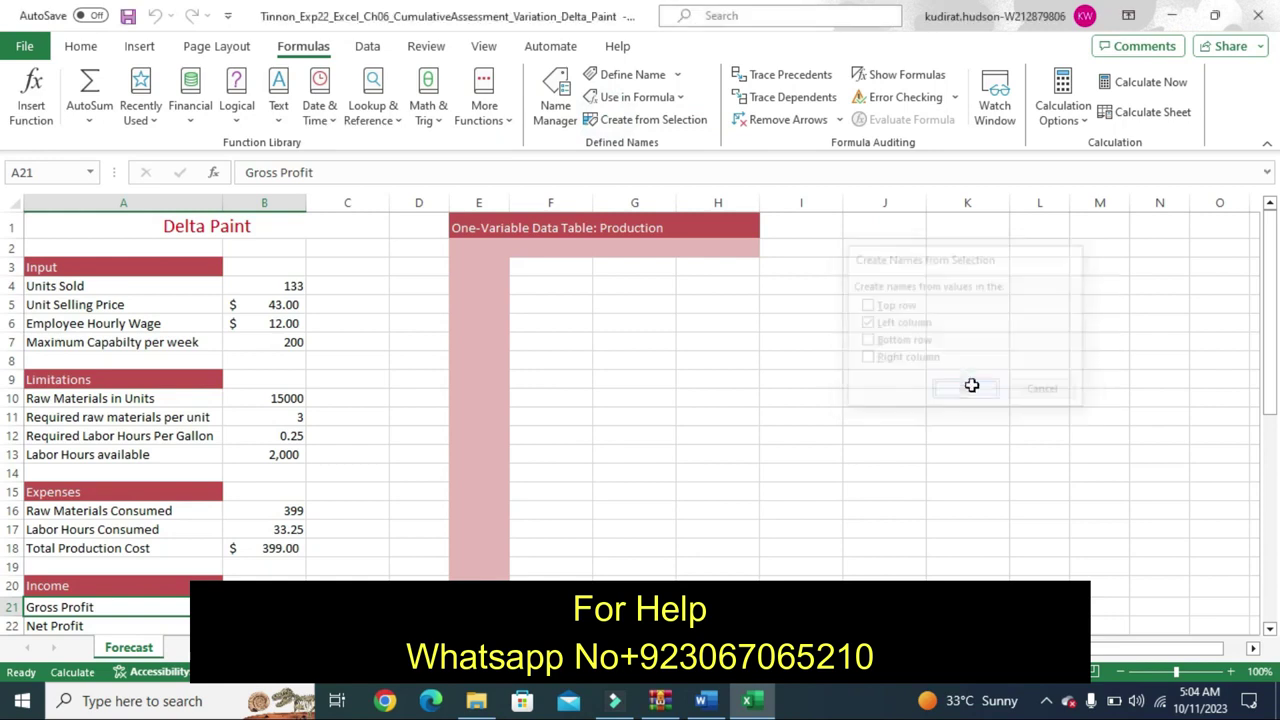
{"action": "left_click", "coordinate": [264, 607]}
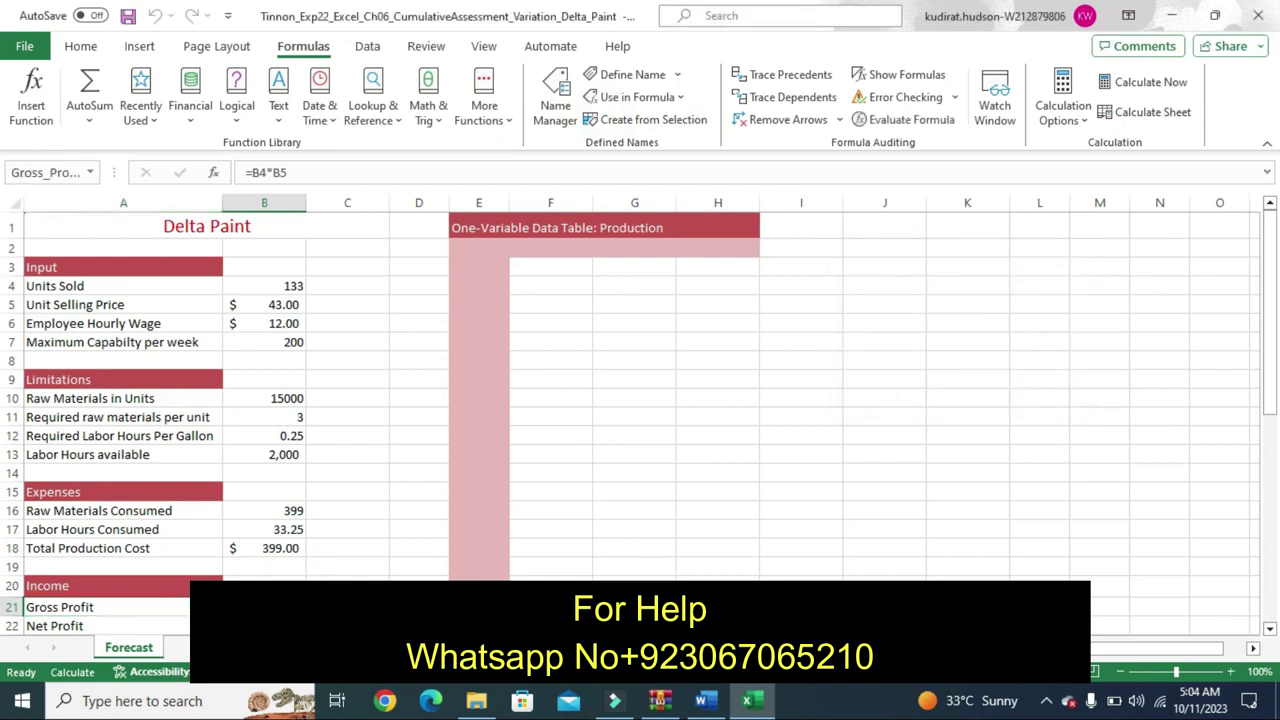
{"action": "left_click_drag", "start_coordinate": [1271, 320], "coordinate": [1273, 350]}
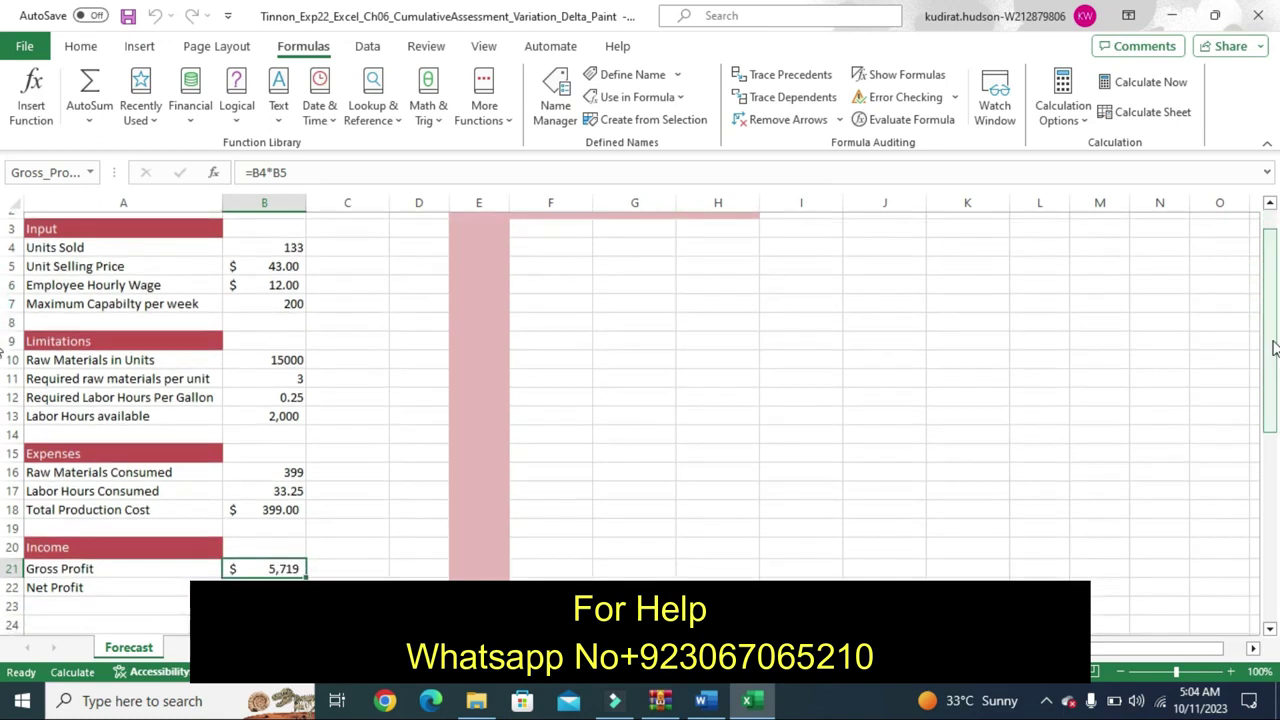
- Switch to Word and move the yellow highlight to the step 3 instruction about editing the Employee_Hourly_Wage name
{"action": "left_click", "coordinate": [706, 703]}
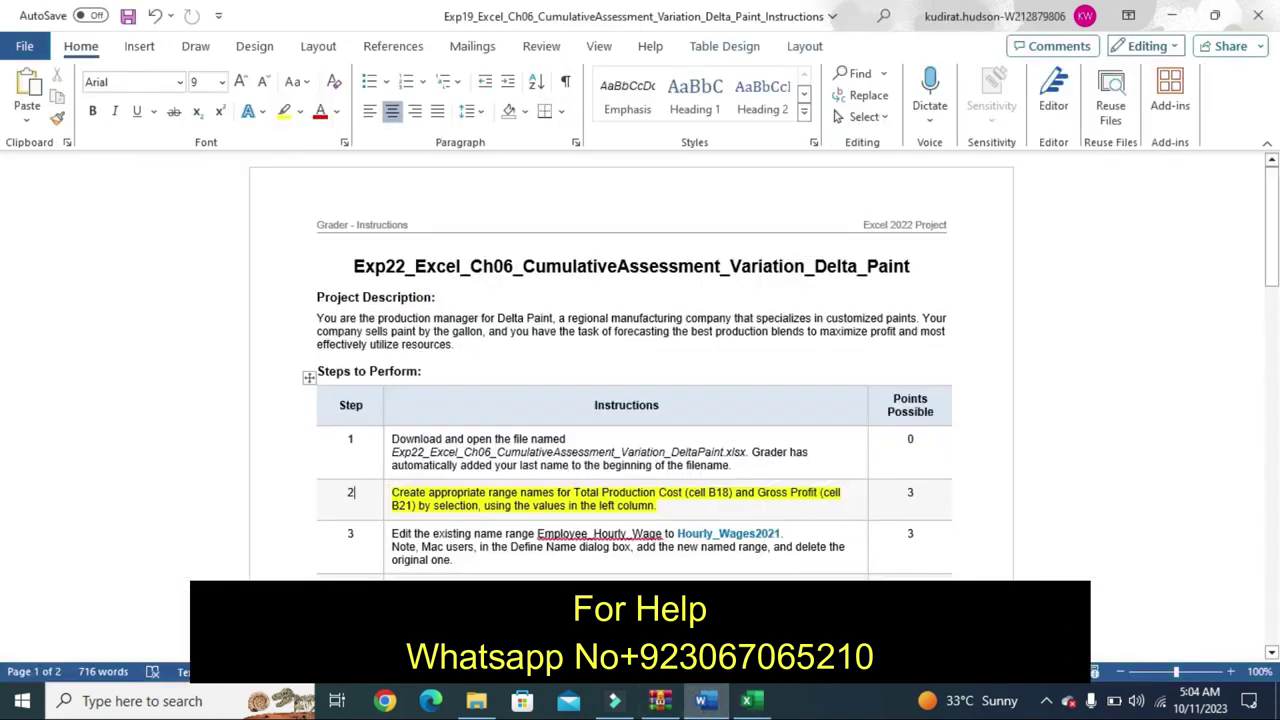
{"action": "left_click", "coordinate": [383, 570]}
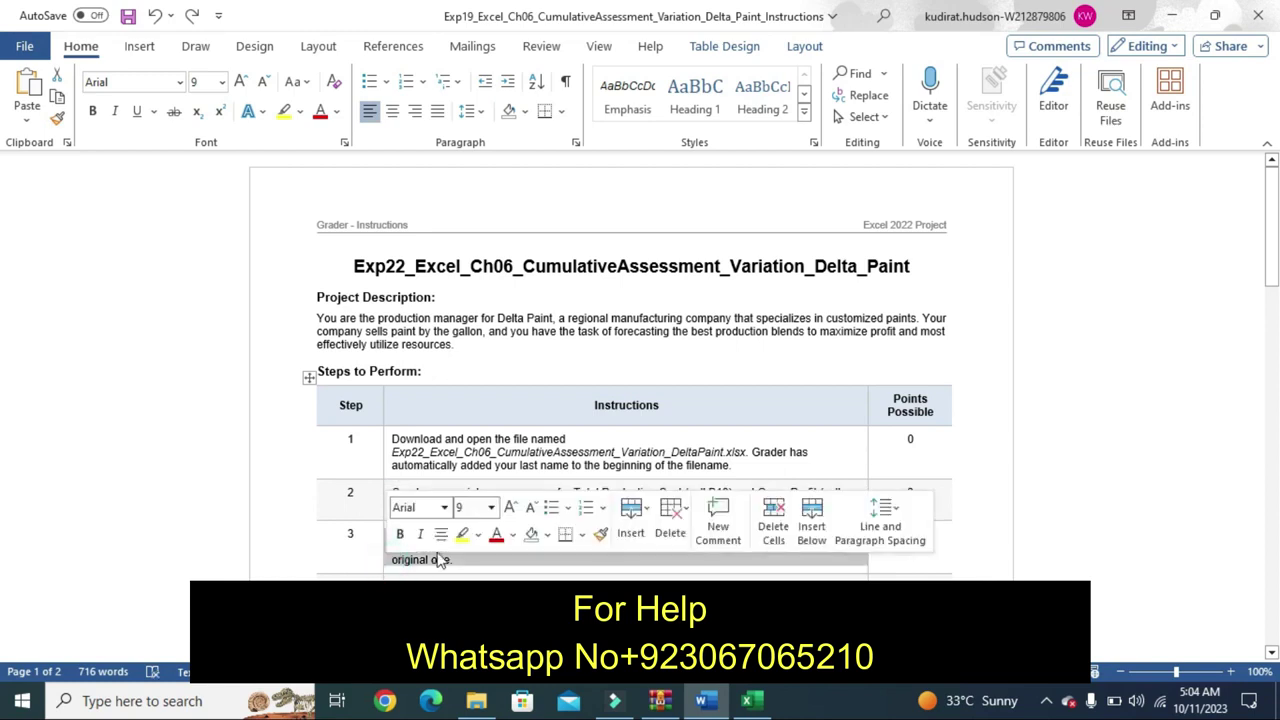
{"action": "left_click", "coordinate": [460, 534]}
{"action": "left_click", "coordinate": [367, 557]}
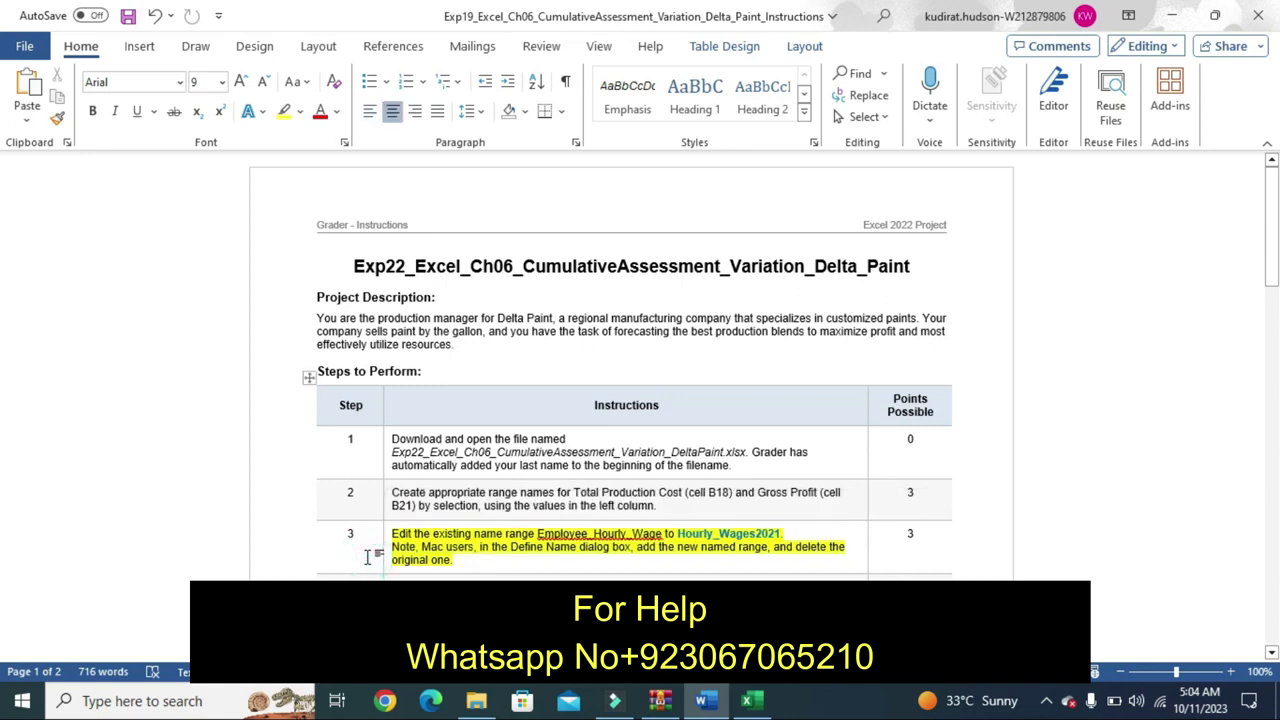
{"action": "double_click", "coordinate": [537, 533]}
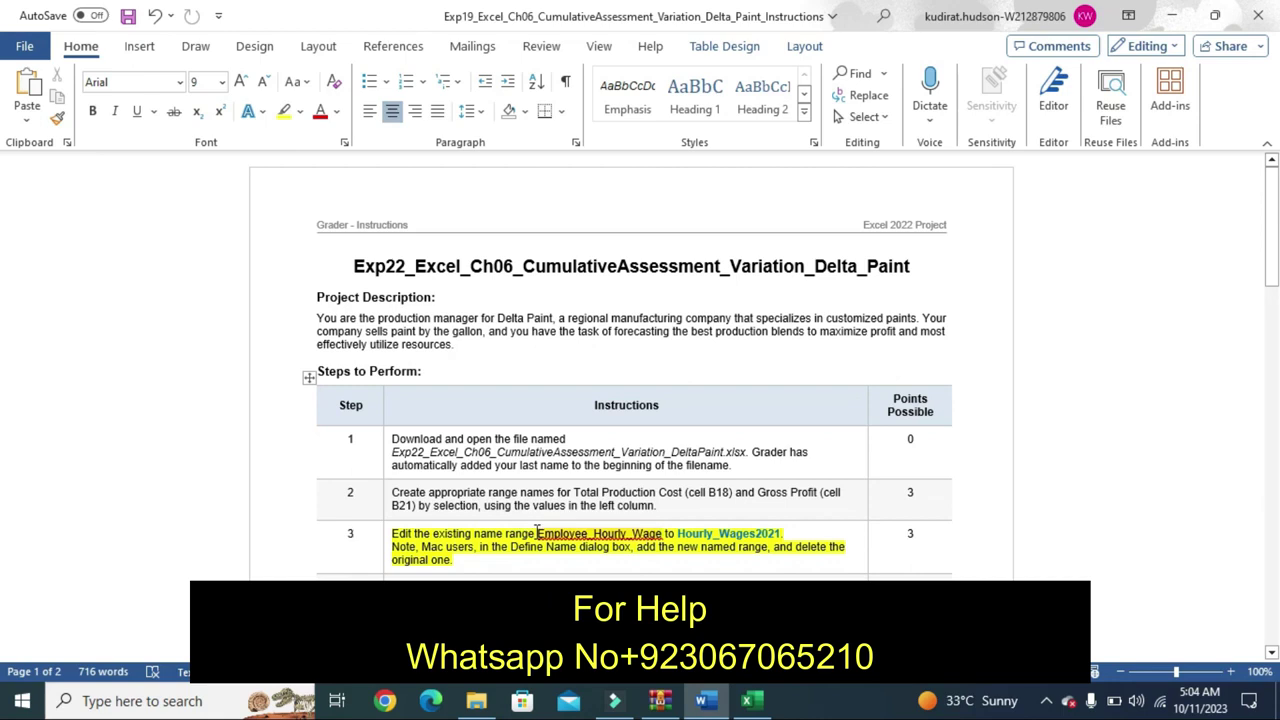
{"action": "left_click", "coordinate": [611, 573]}
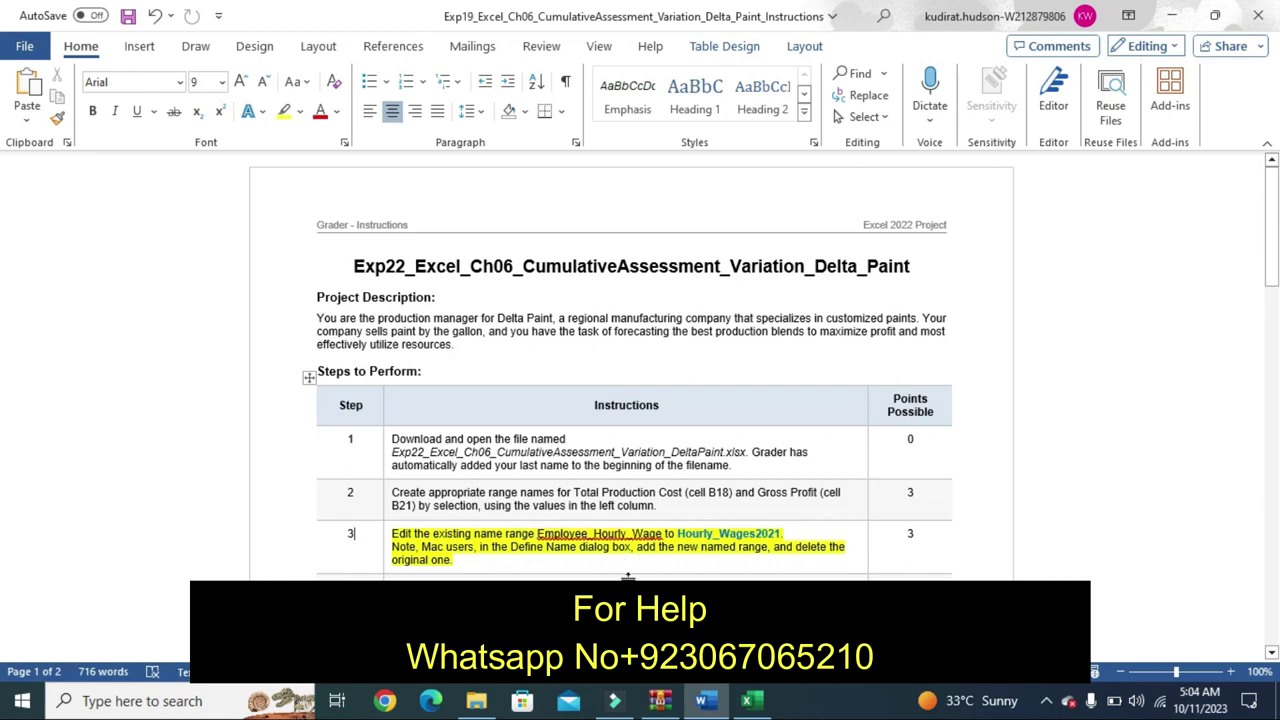
- Switch to Excel and rename the existing named range Employee_Hourly_Wage to Hourly_Wage2021
{"action": "left_click", "coordinate": [750, 700]}
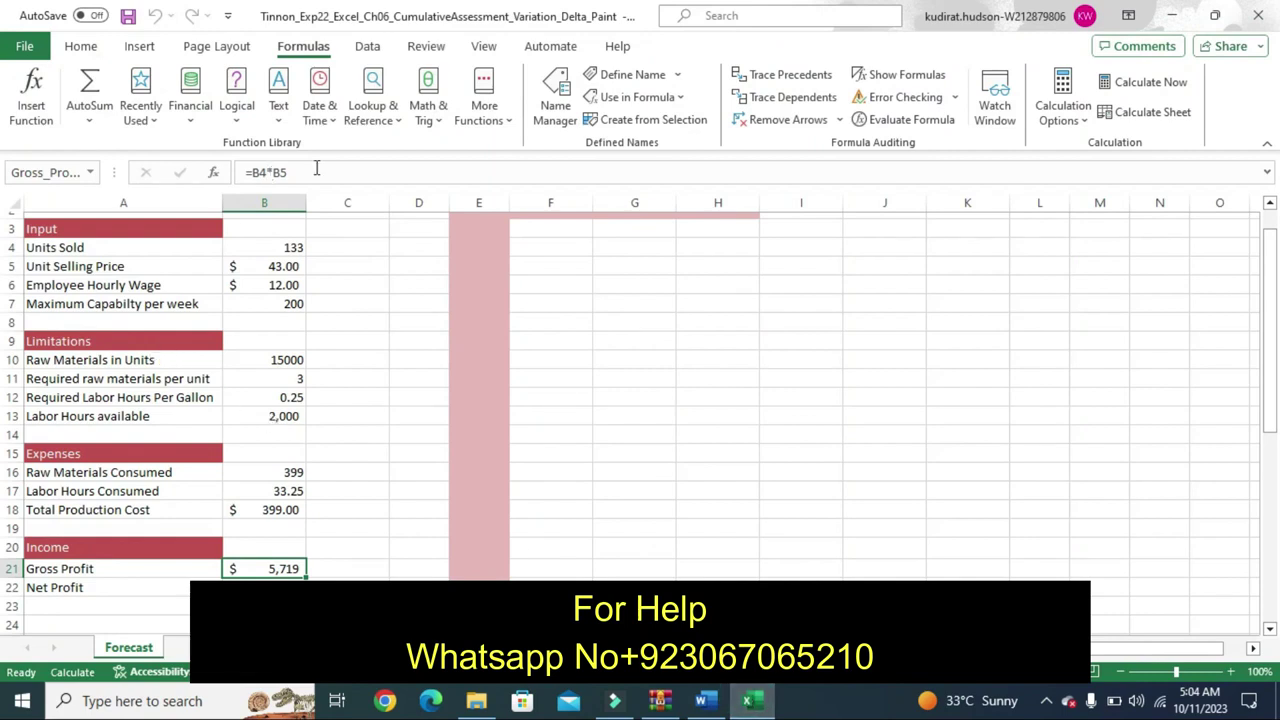
{"action": "left_click", "coordinate": [547, 130]}
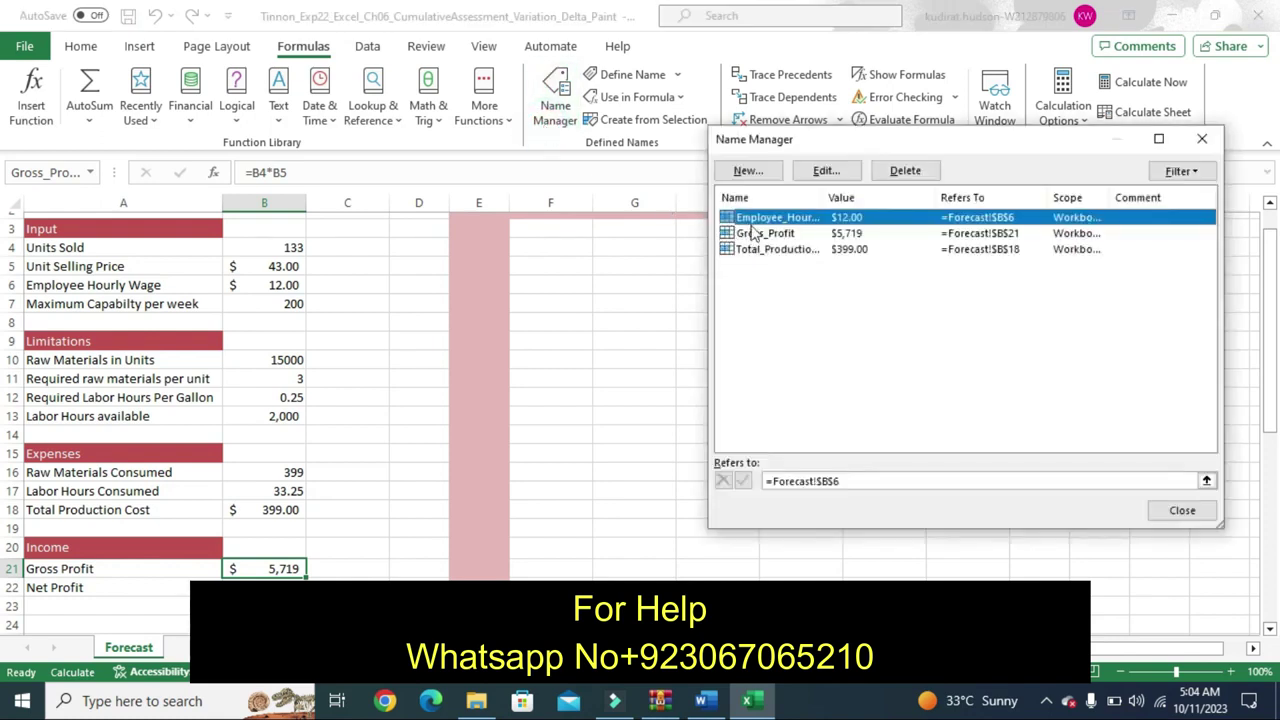
{"action": "left_click", "coordinate": [814, 174]}
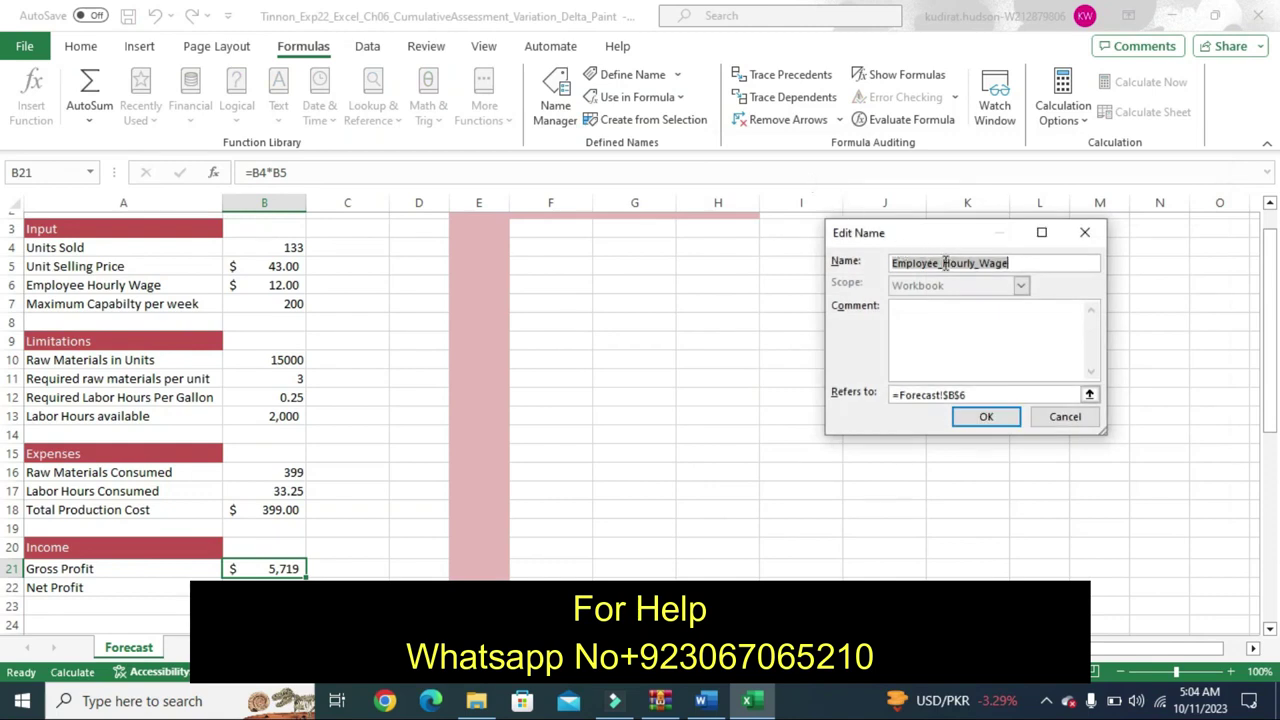
{"action": "key", "text": "End"}
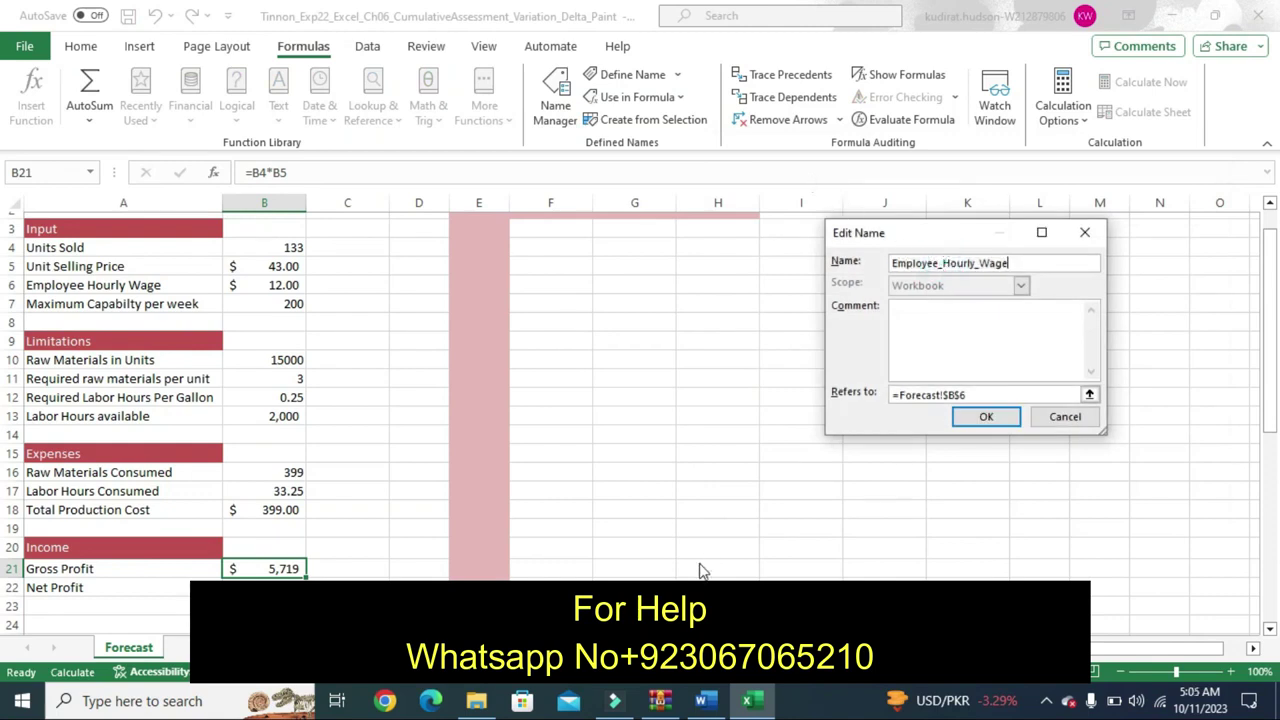
{"action": "left_click", "coordinate": [705, 701]}
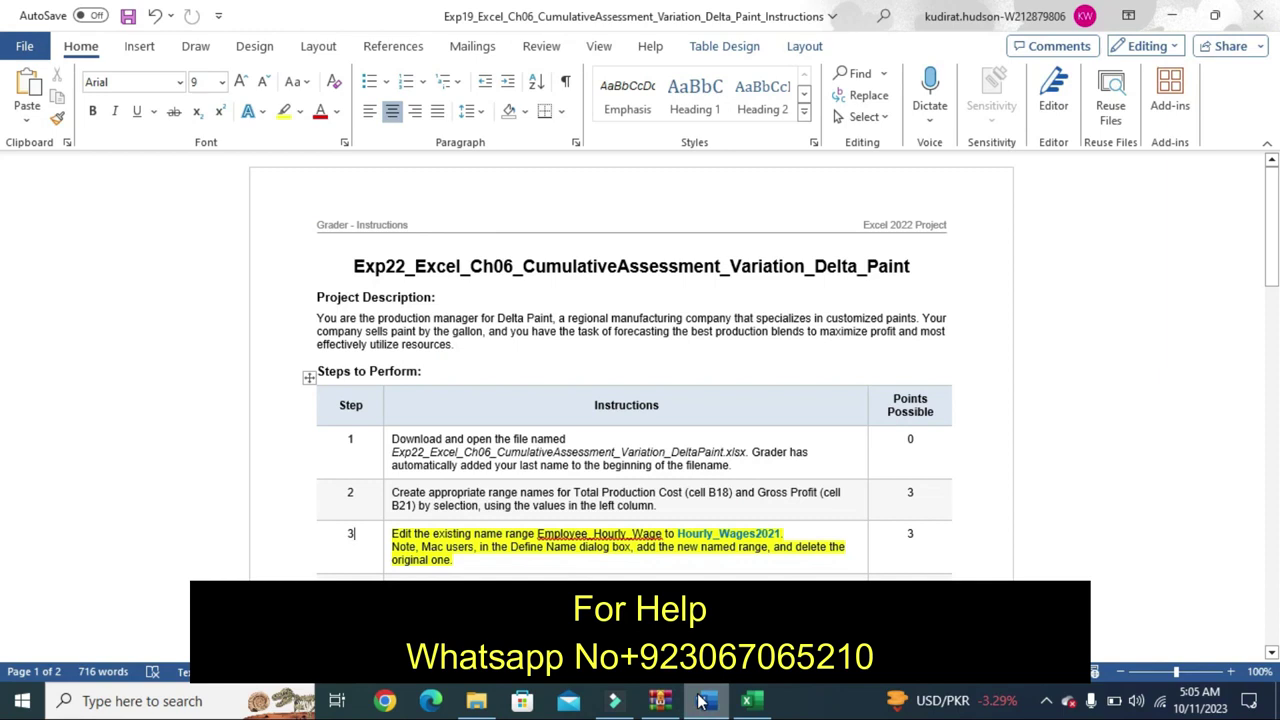
{"action": "left_click", "coordinate": [747, 701]}
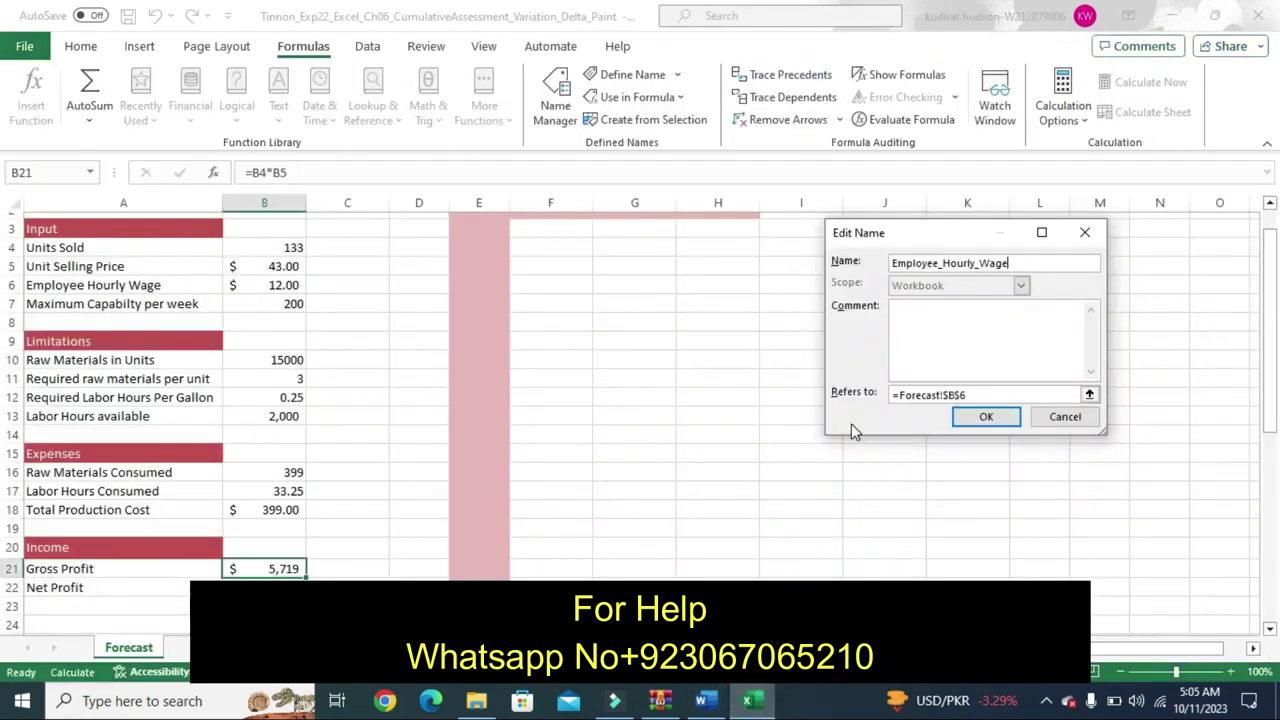
{"action": "left_click", "coordinate": [942, 263]}
{"action": "left_click", "coordinate": [943, 263]}
{"action": "key", "text": "Left"}
{"action": "key", "text": "BackSpace"}
{"action": "key", "text": "BackSpace"}
{"action": "key", "text": "BackSpace"}
{"action": "key", "text": "BackSpace"}
{"action": "key", "text": "BackSpace"}
{"action": "key", "text": "BackSpace"}
{"action": "key", "text": "BackSpace"}
{"action": "key", "text": "BackSpace"}
{"action": "key", "text": "BackSpace"}
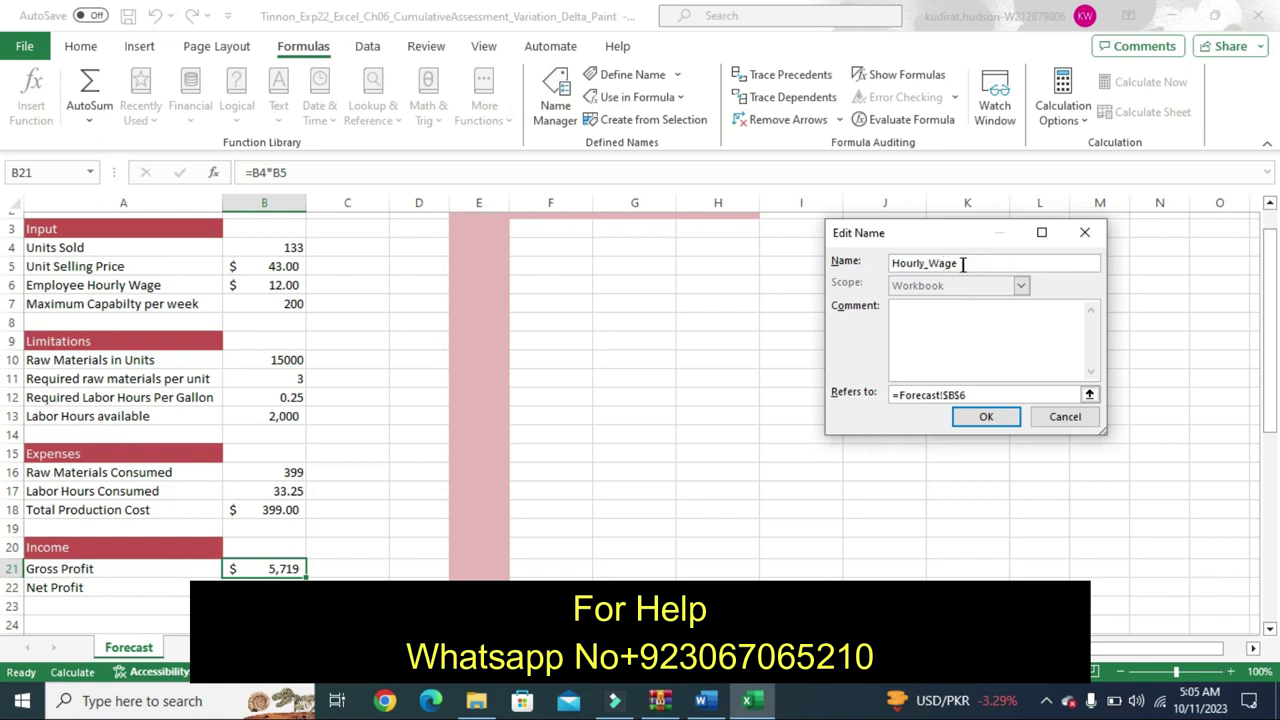
{"action": "left_click", "coordinate": [966, 264]}
{"action": "type", "text": "2021"}
{"action": "left_click", "coordinate": [972, 420]}
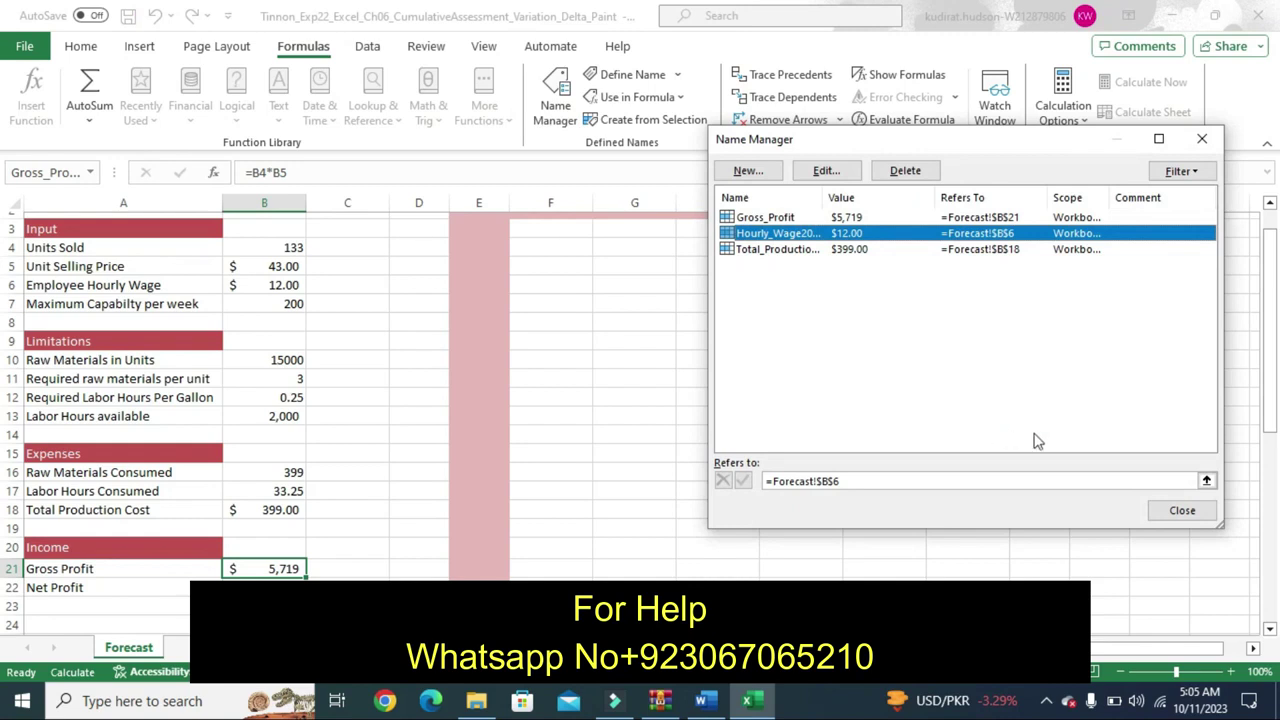
{"action": "left_click", "coordinate": [1182, 510]}
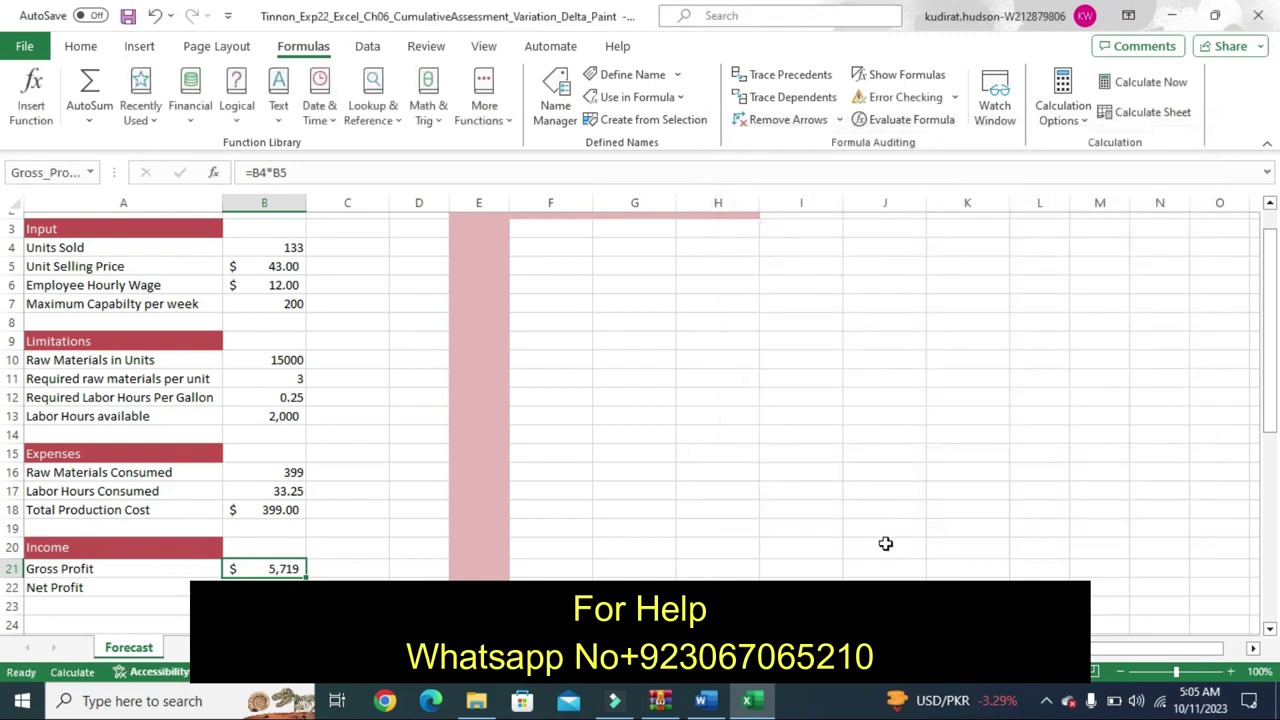
- Switch to Word and remove the yellow highlight from the step 3 instruction about editing the Employee_Hourly_Wage name
{"action": "left_click", "coordinate": [703, 700]}
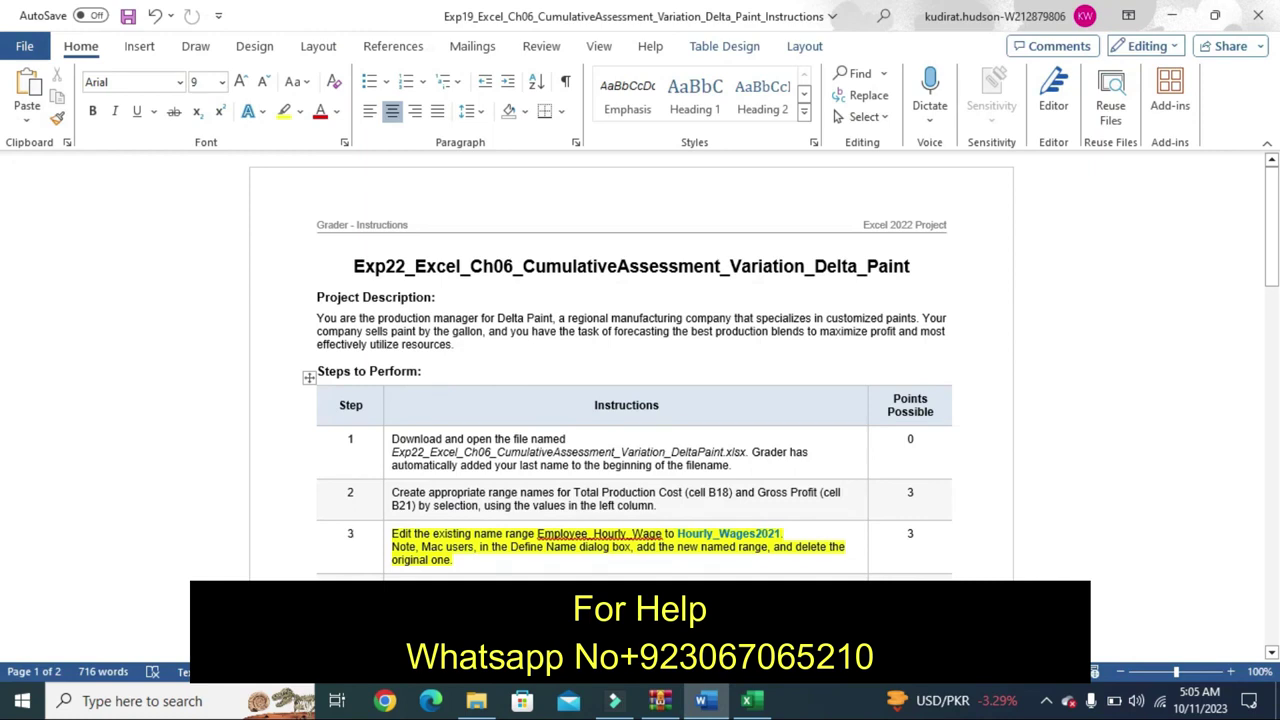
{"action": "triple_click", "coordinate": [620, 547]}
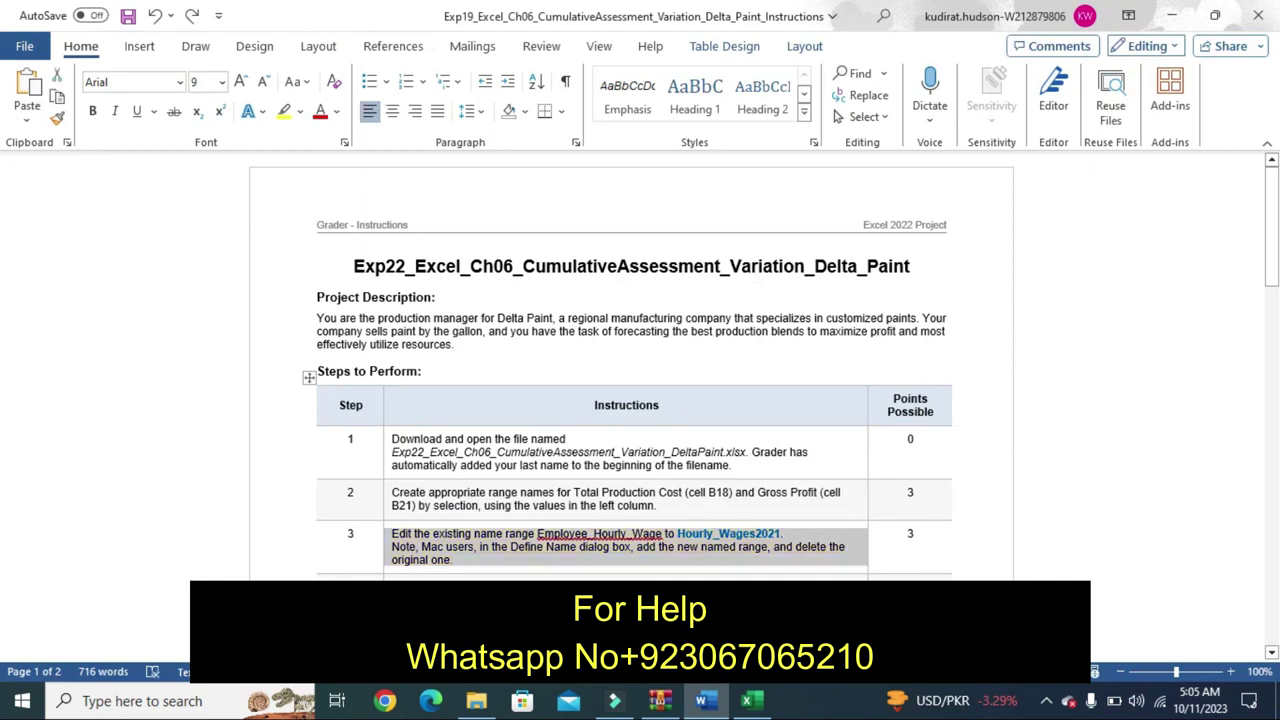
{"action": "right_click", "coordinate": [620, 595]}
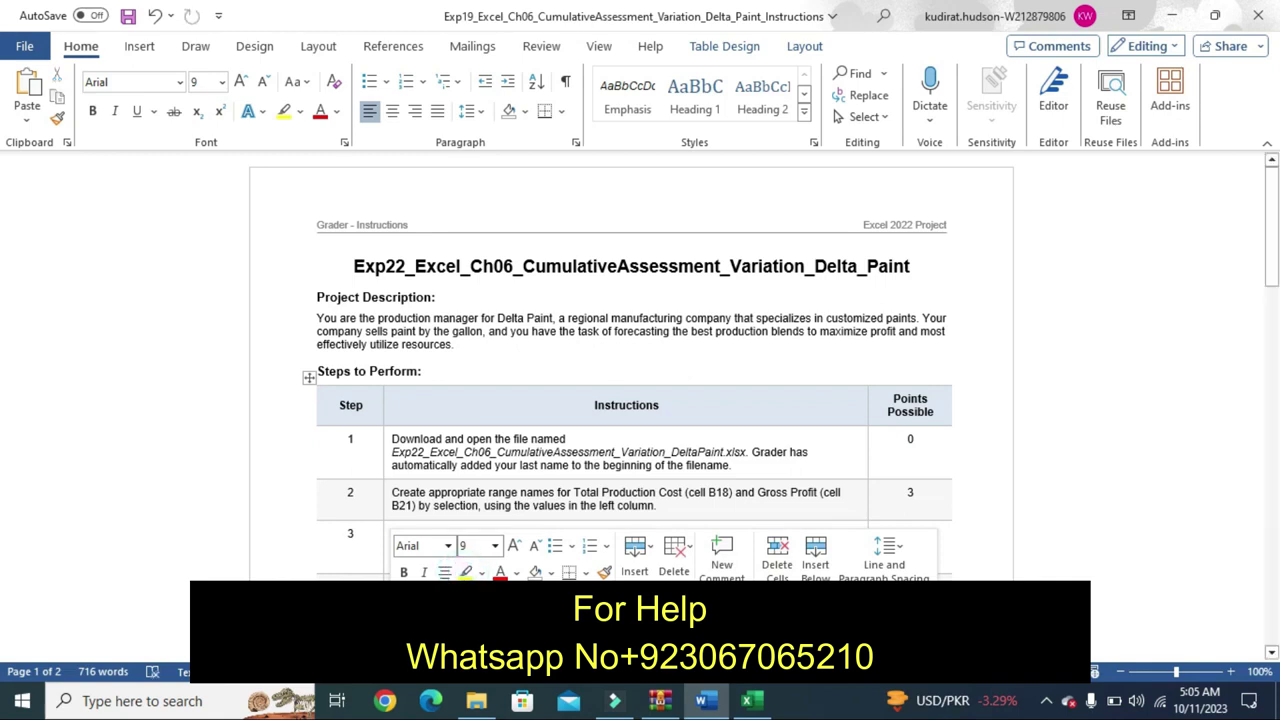
{"action": "left_click", "coordinate": [620, 595]}
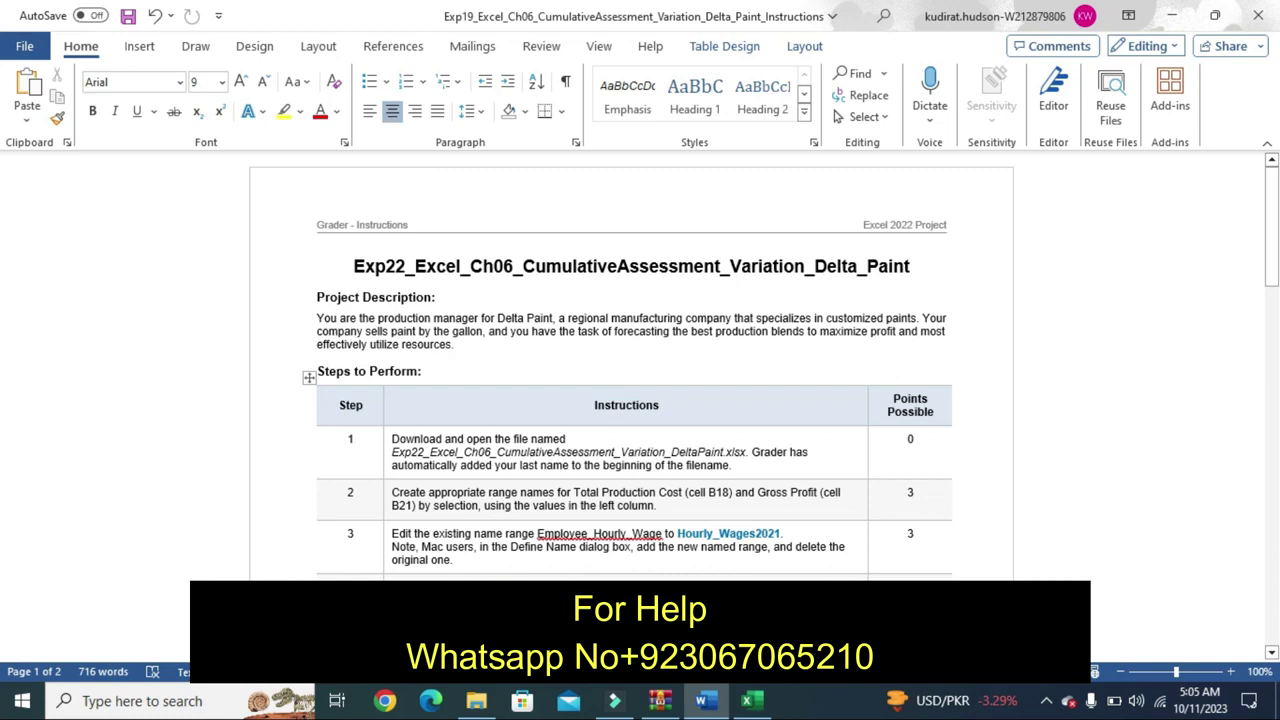
- Switch to Excel and calculate Net Profit in cell B22 with the named-range formula =Gross_Profit-Total_Production_Cost
{"action": "left_click", "coordinate": [750, 701]}
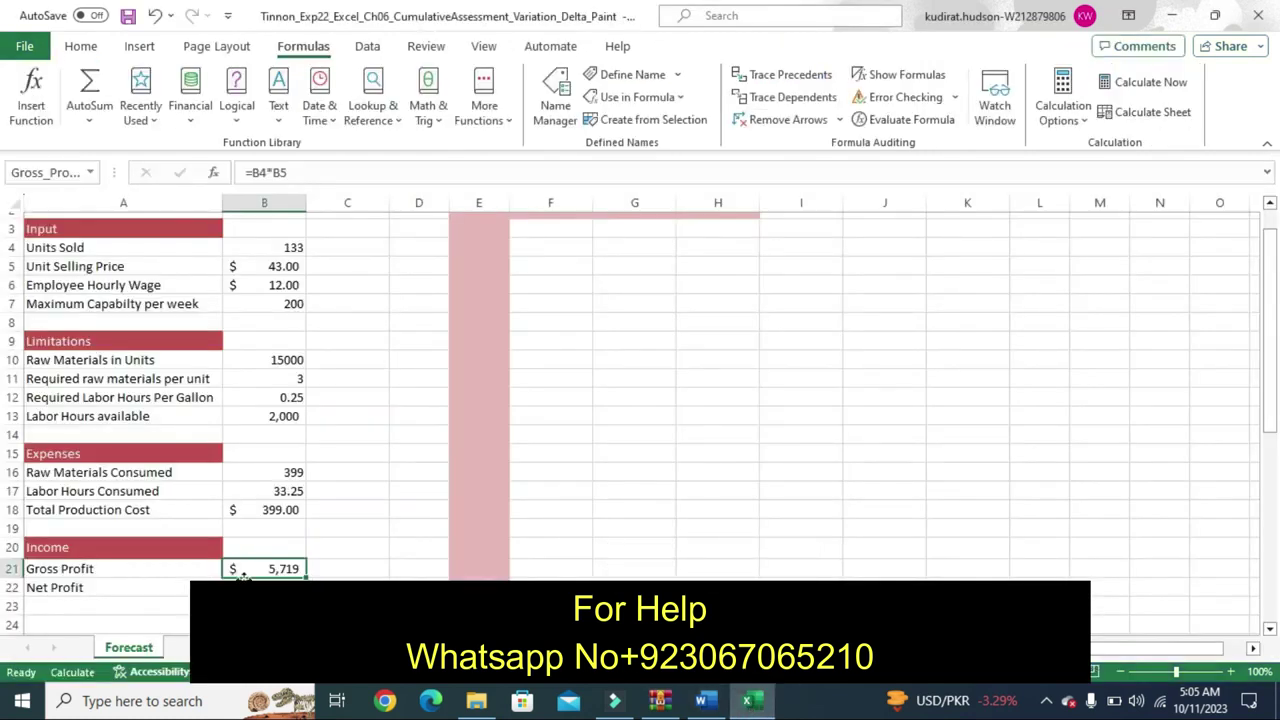
{"action": "key", "text": "Delete"}
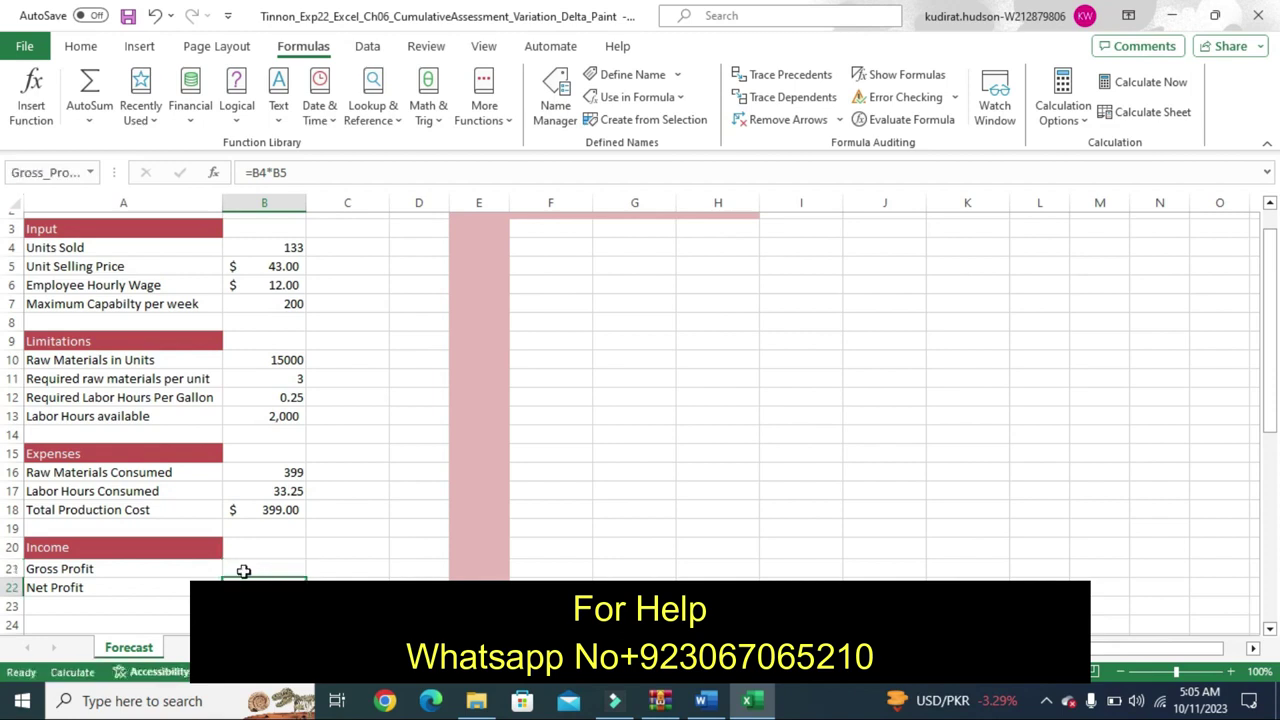
{"action": "key", "text": "ctrl+z"}
{"action": "left_click", "coordinate": [234, 580]}
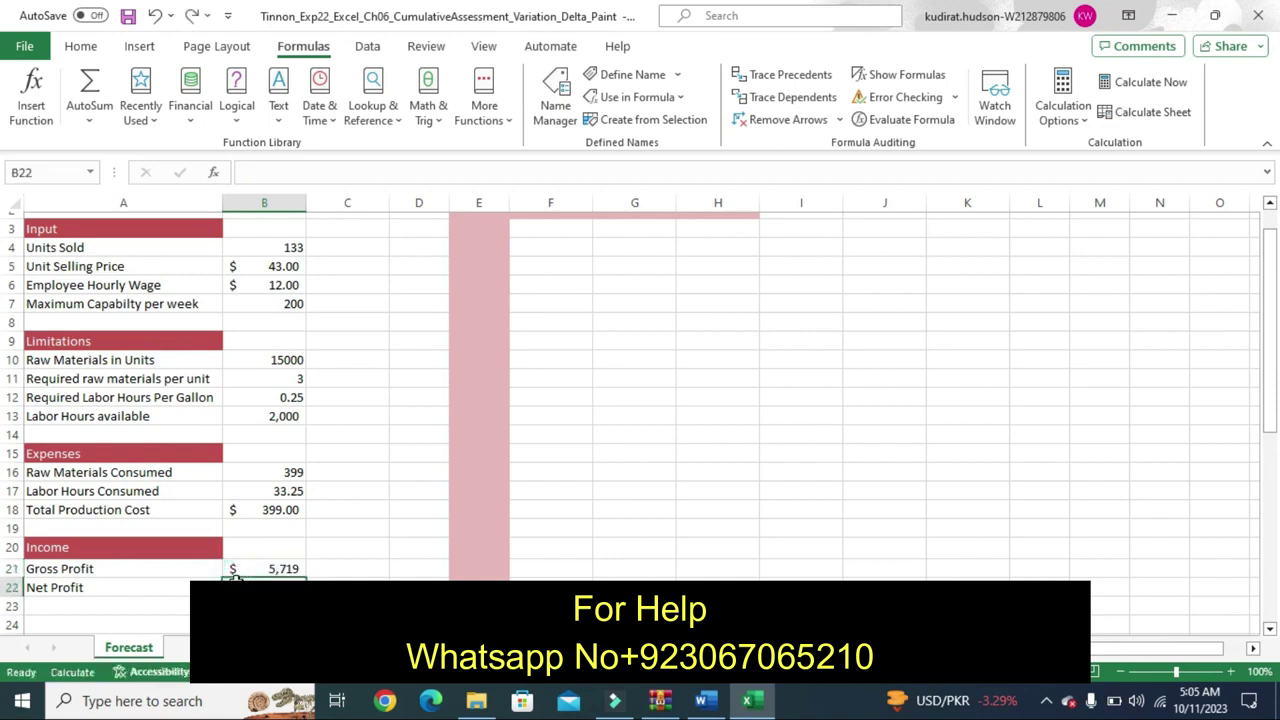
{"action": "type", "text": "="}
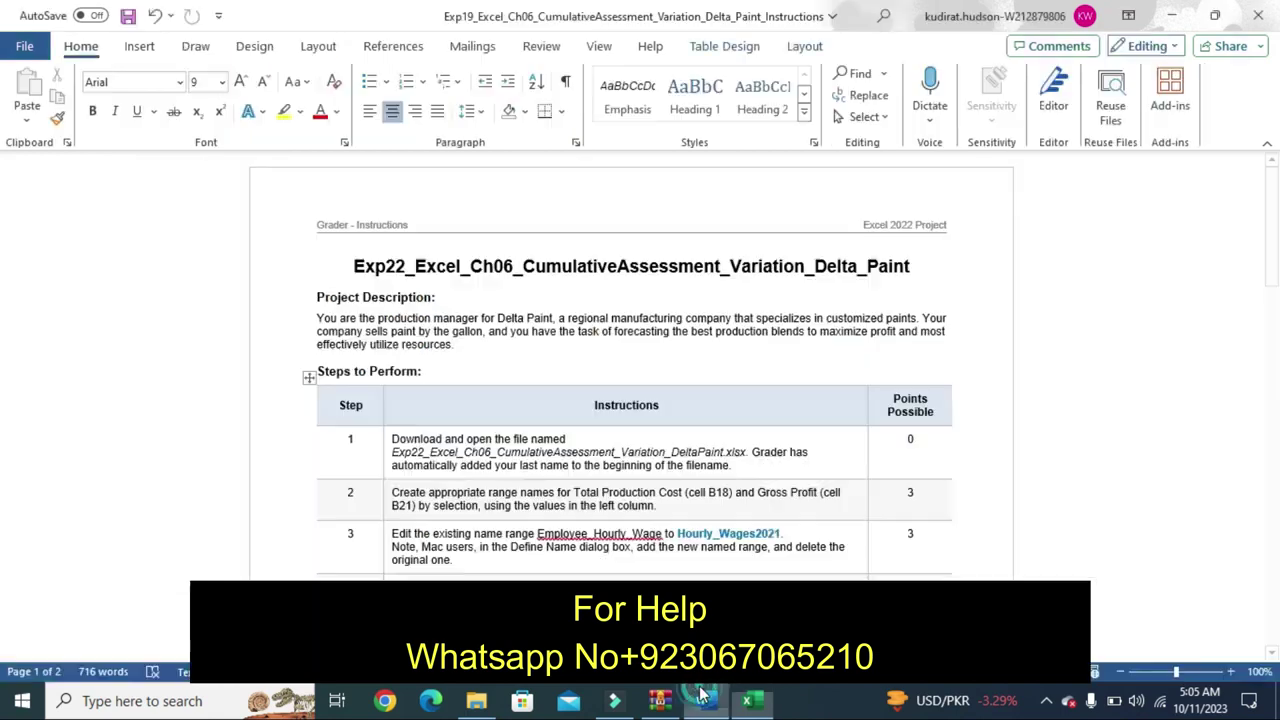
{"action": "left_click", "coordinate": [705, 700]}
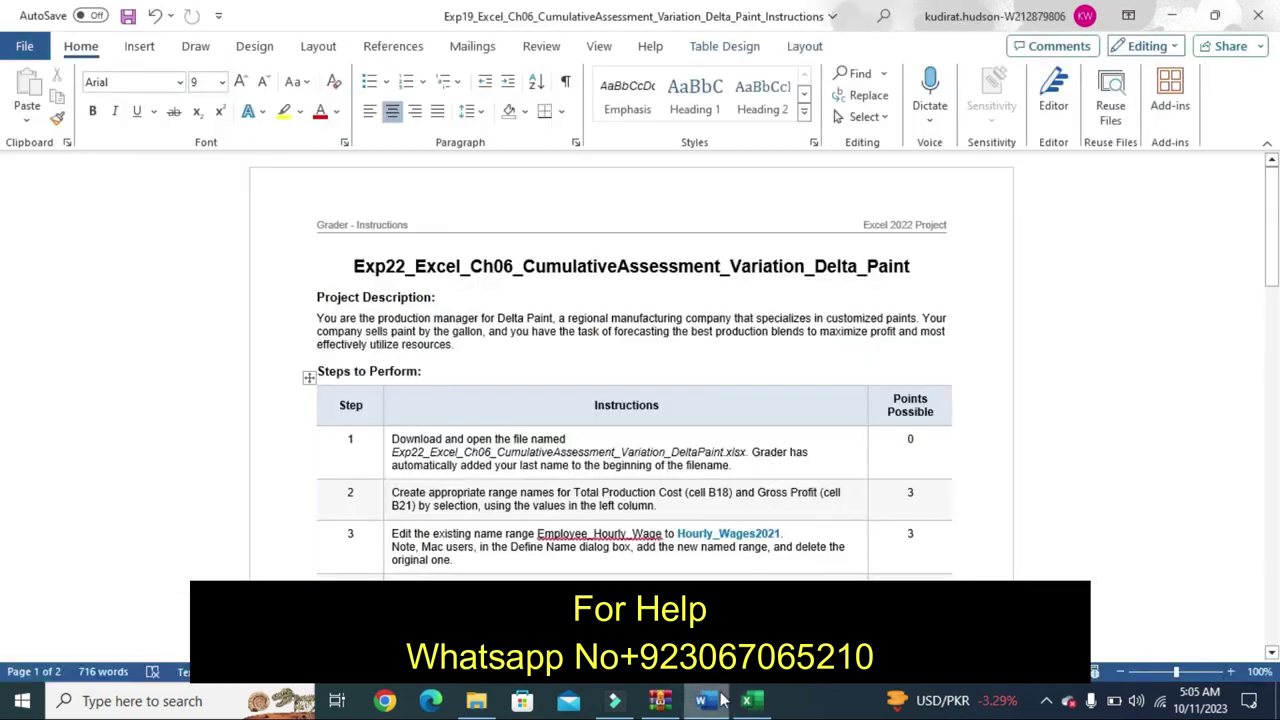
{"action": "left_click", "coordinate": [750, 700]}
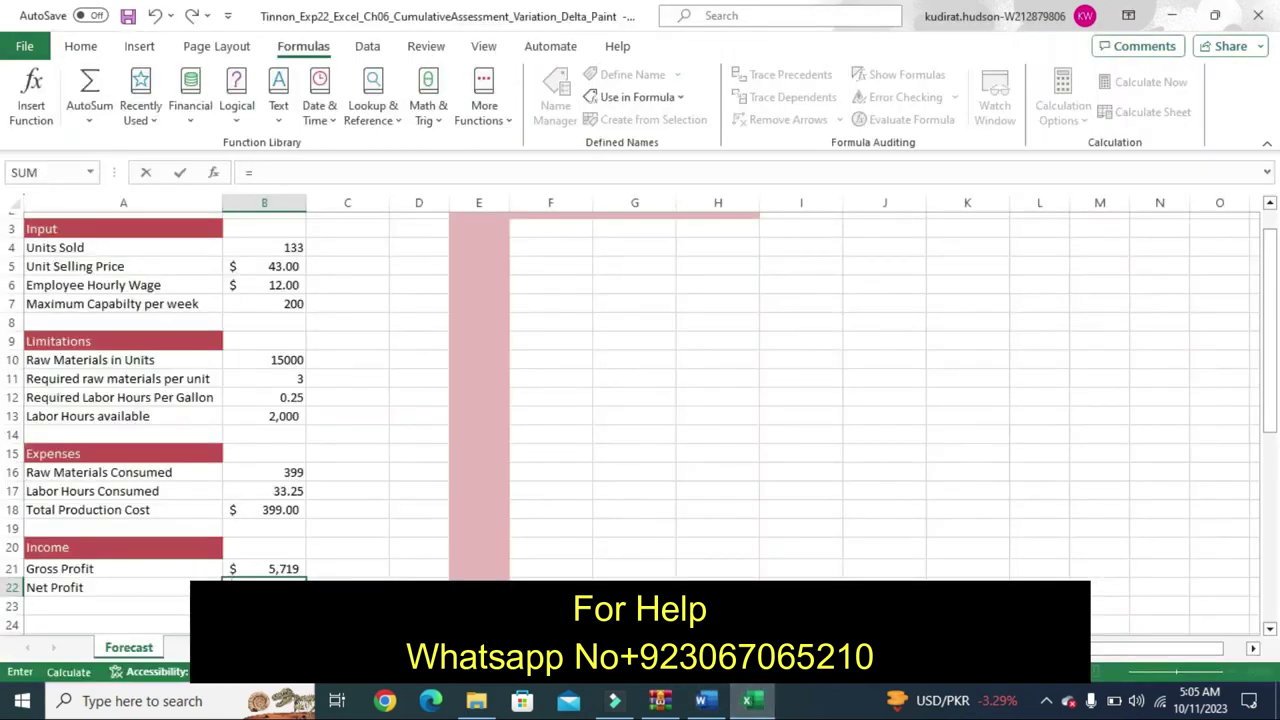
{"action": "type", "text": "gr"}
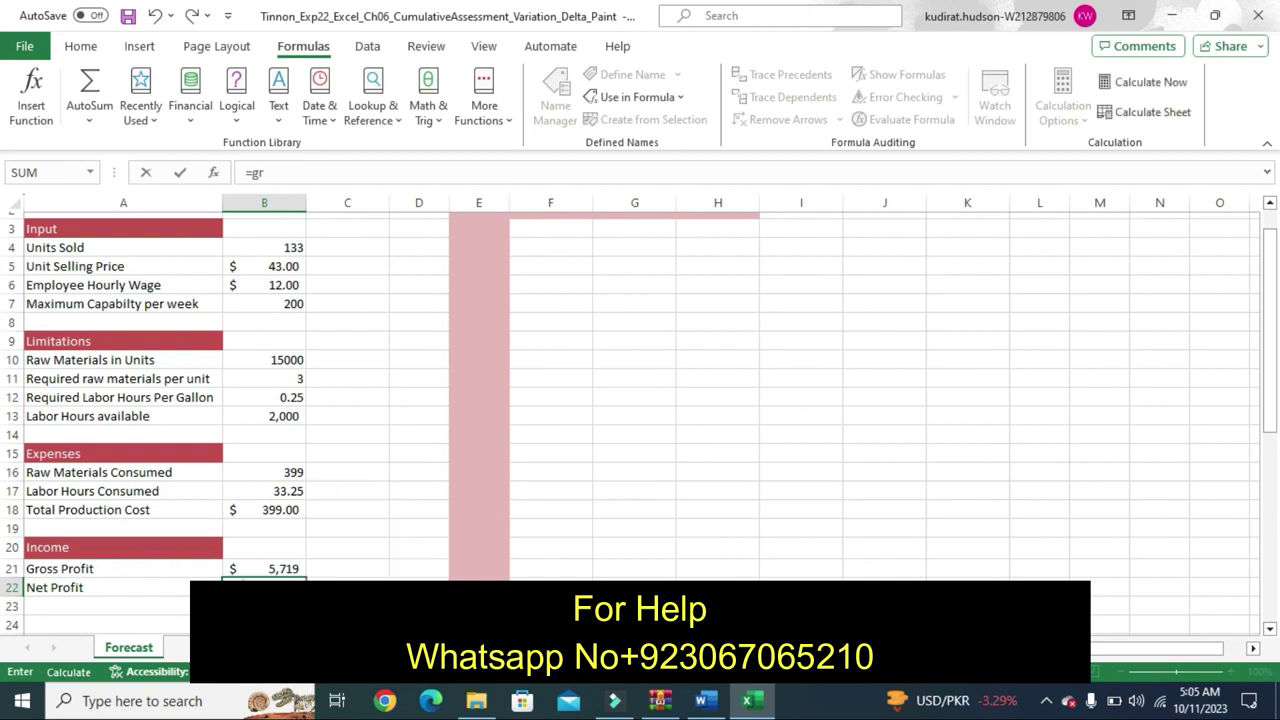
{"action": "key", "text": "Tab"}
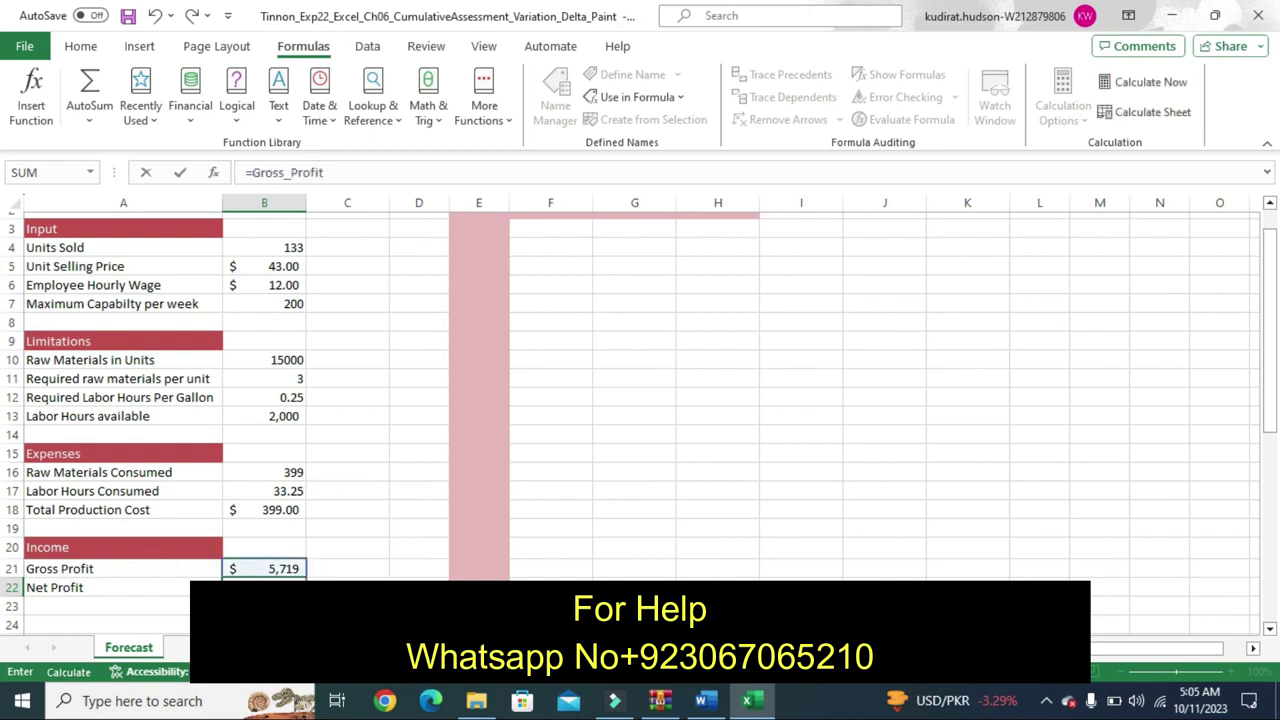
{"action": "type", "text": "-"}
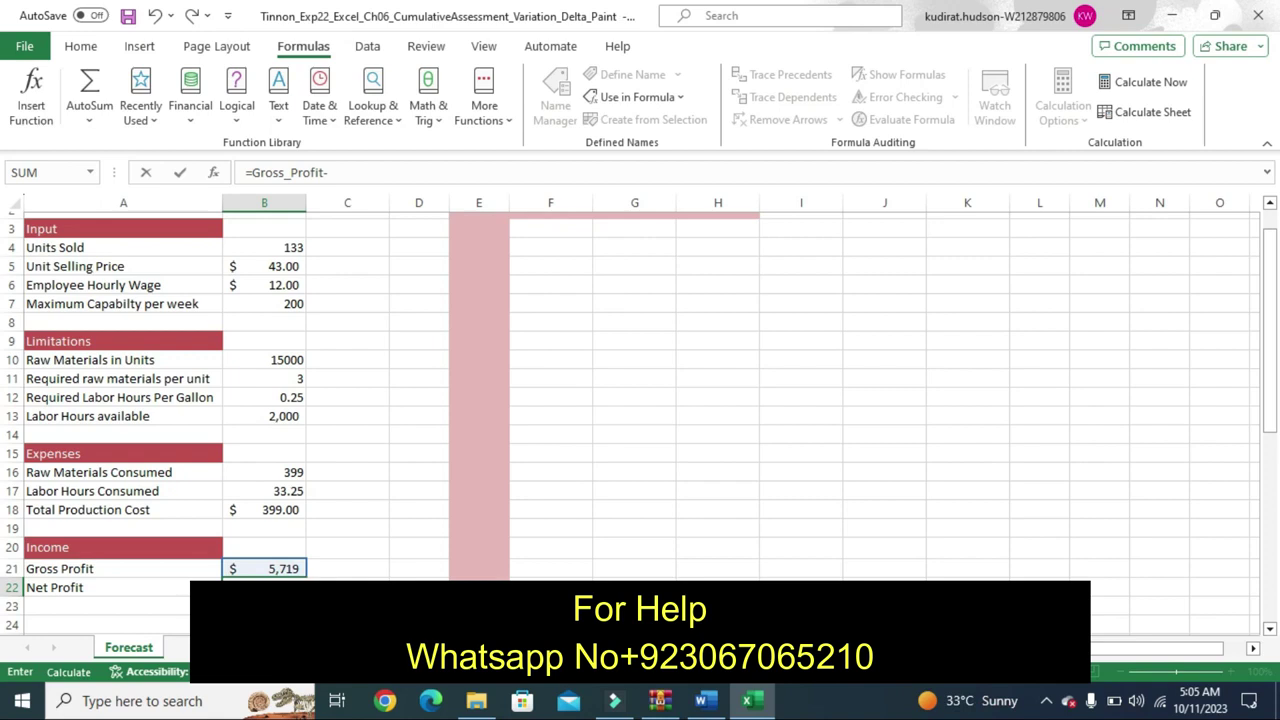
{"action": "type", "text": "to"}
{"action": "key", "text": "Tab"}
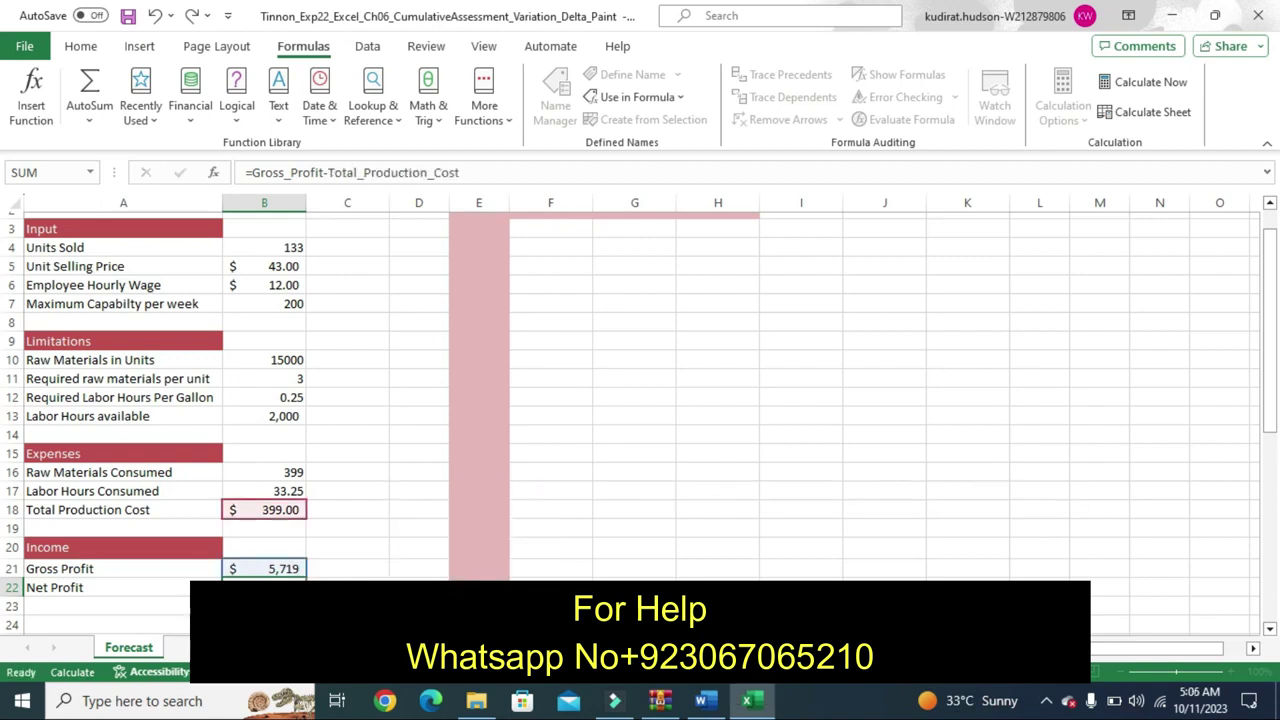
{"action": "key", "text": "Return"}
- Switch to Word to return to the assessment instructions
{"action": "left_click", "coordinate": [705, 701]}
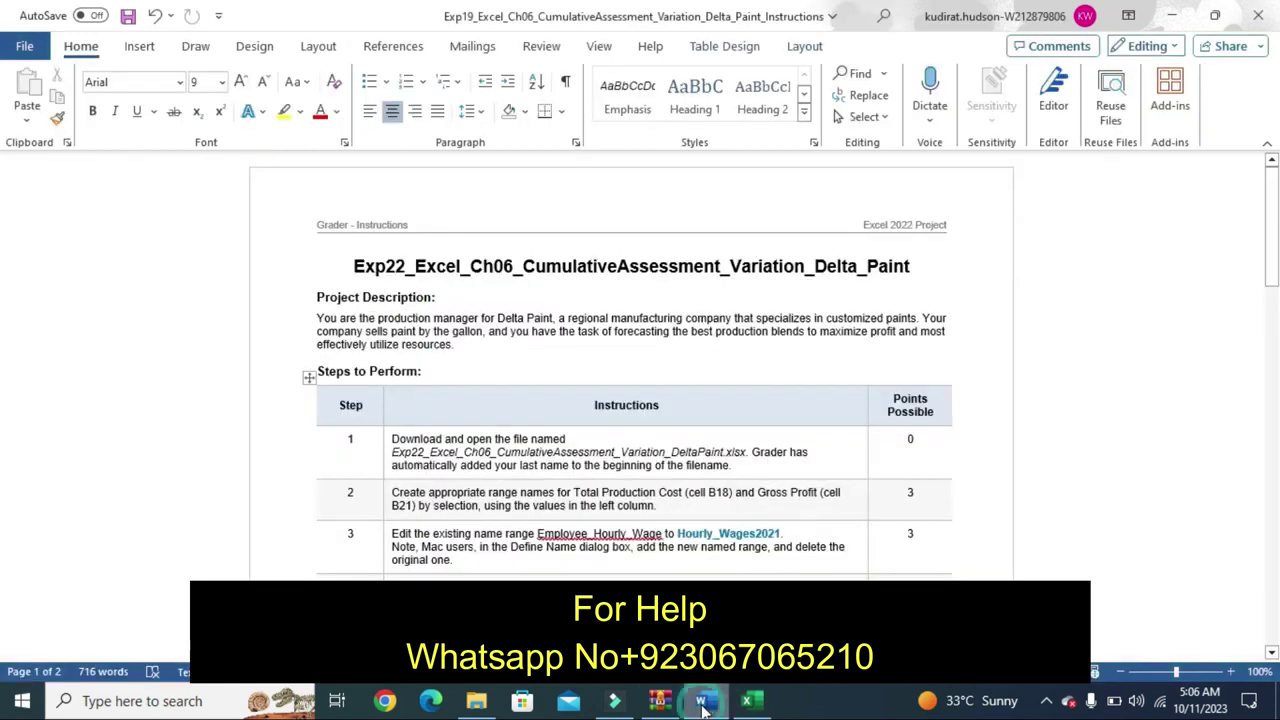